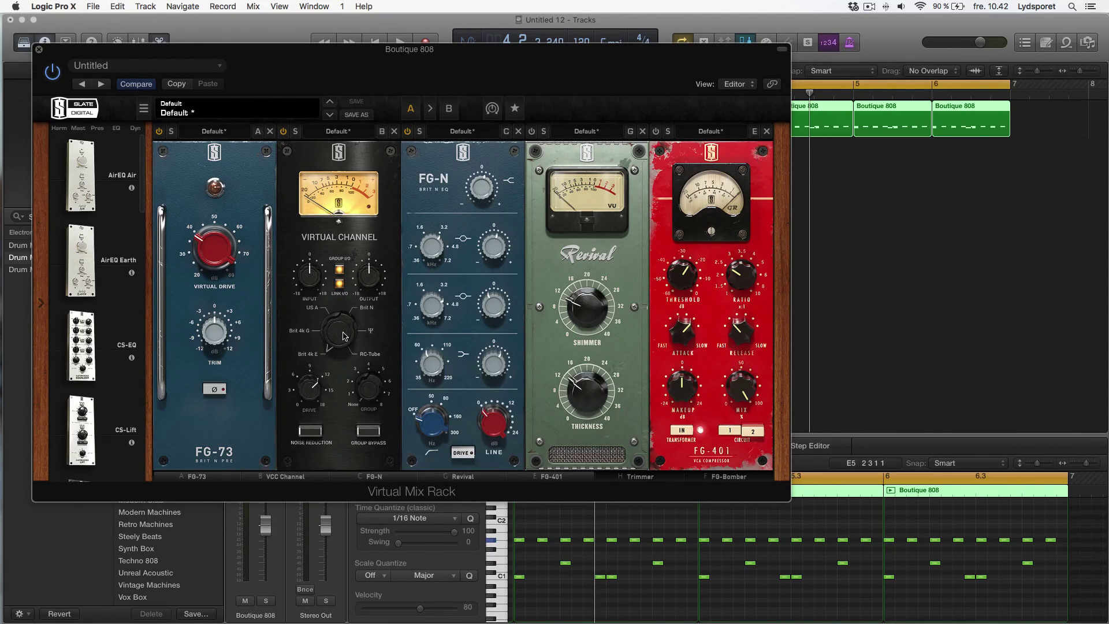
Step: Play the drum loop and compare its sound with the Virtual Mix Rack bypassed and active
{"action": "left_click_drag", "start_coordinate": [319, 379], "coordinate": [303, 406]}
{"action": "key", "text": "space"}
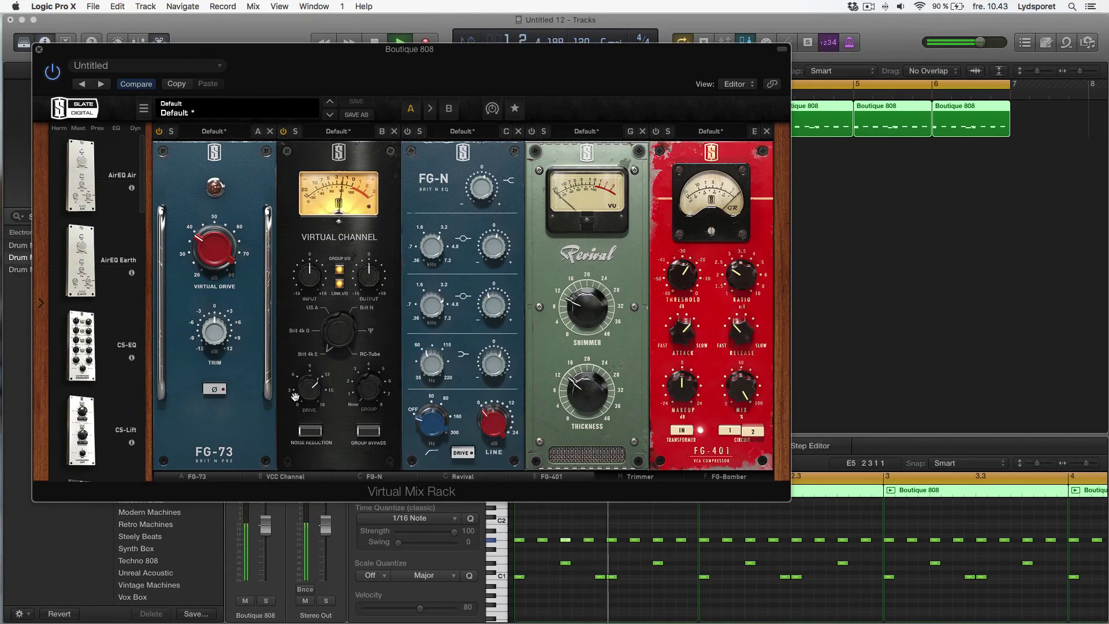
{"action": "left_click", "coordinate": [52, 73]}
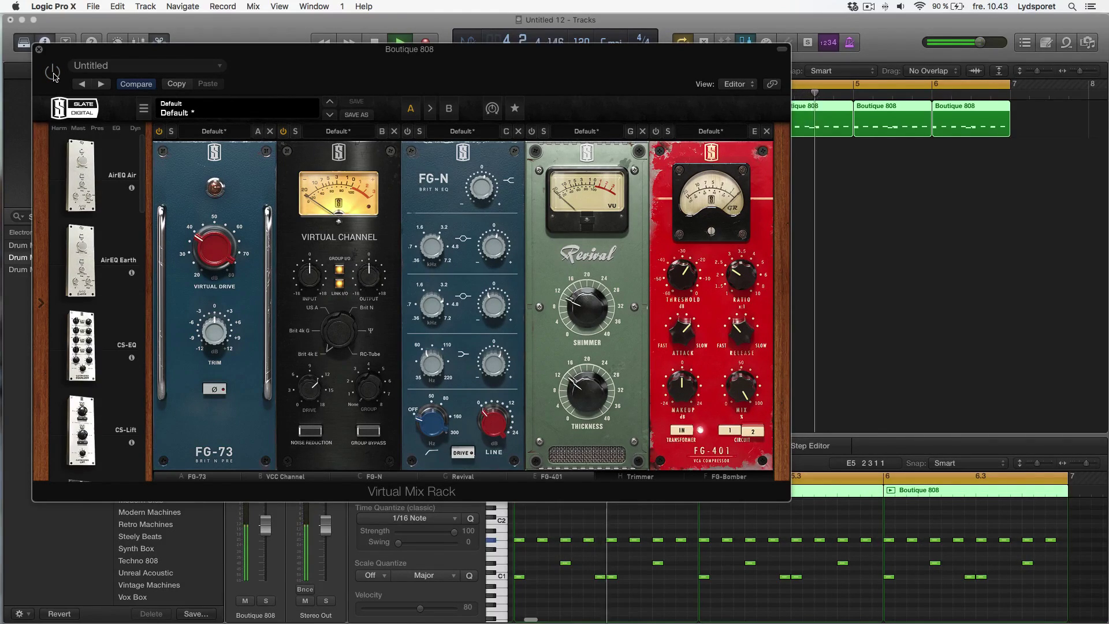
{"action": "left_click", "coordinate": [53, 73]}
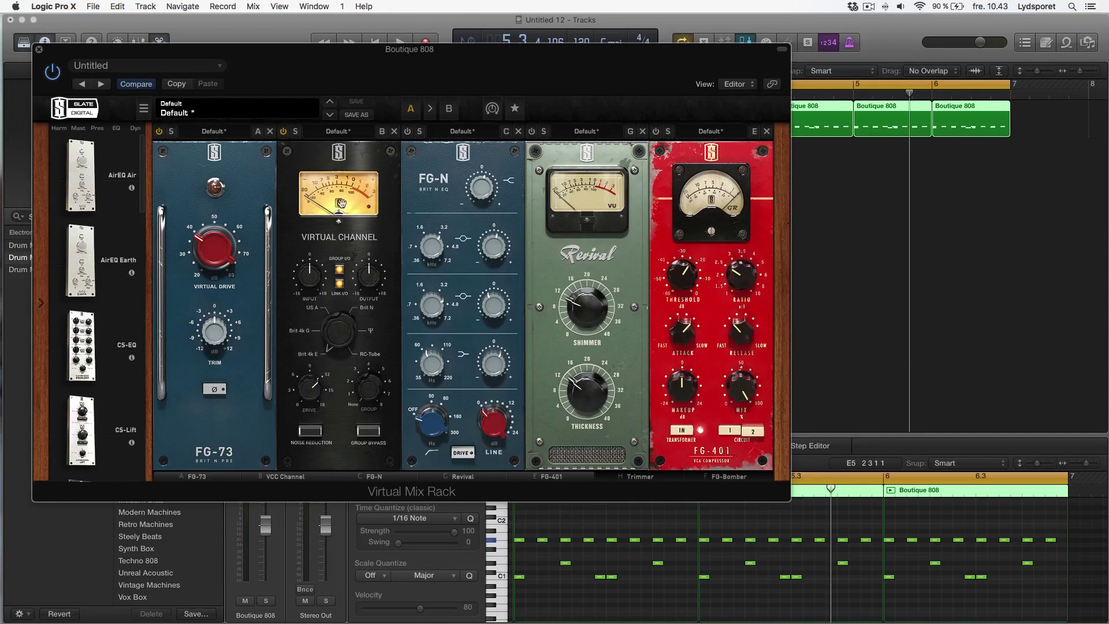
Step: Switch on the FG-N EQ and the Revival module in the Virtual Mix Rack while auditioning the drum loop
{"action": "left_click_drag", "start_coordinate": [477, 191], "coordinate": [490, 195]}
{"action": "left_click_drag", "start_coordinate": [432, 308], "coordinate": [433, 311]}
{"action": "left_click_drag", "start_coordinate": [443, 368], "coordinate": [440, 368]}
{"action": "key", "text": "space"}
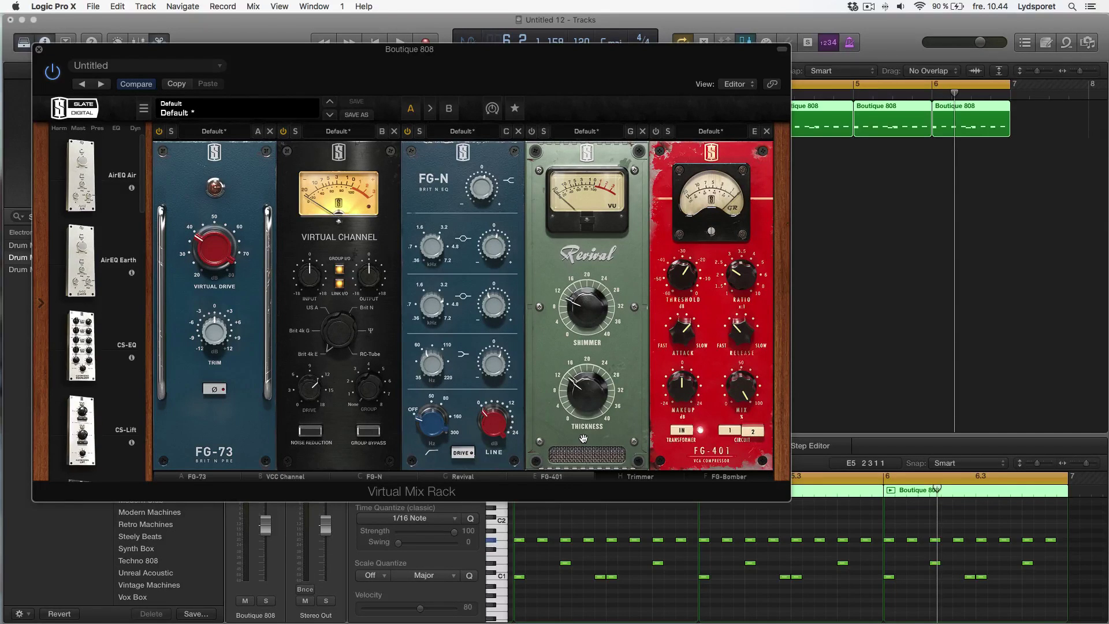
{"action": "key", "text": "space"}
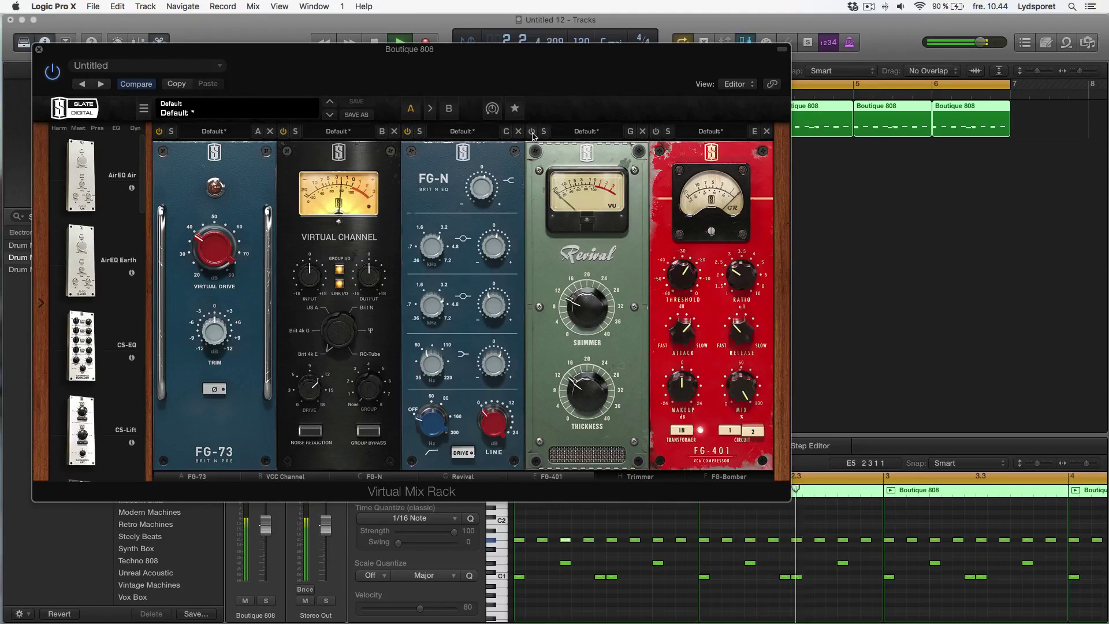
{"action": "left_click", "coordinate": [532, 132]}
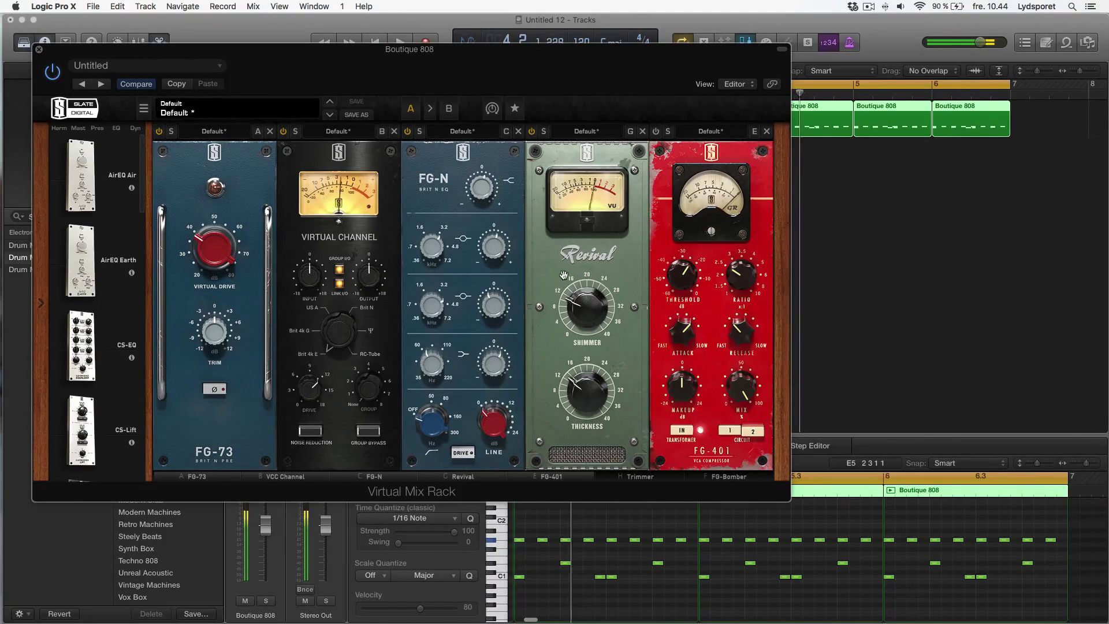
Step: Switch on the FG-401 compressor during playback with its Mix at about 75%, and switch on the Trimmer module
{"action": "scroll", "coordinate": [549, 202], "scroll_direction": "right", "scroll_amount": 2}
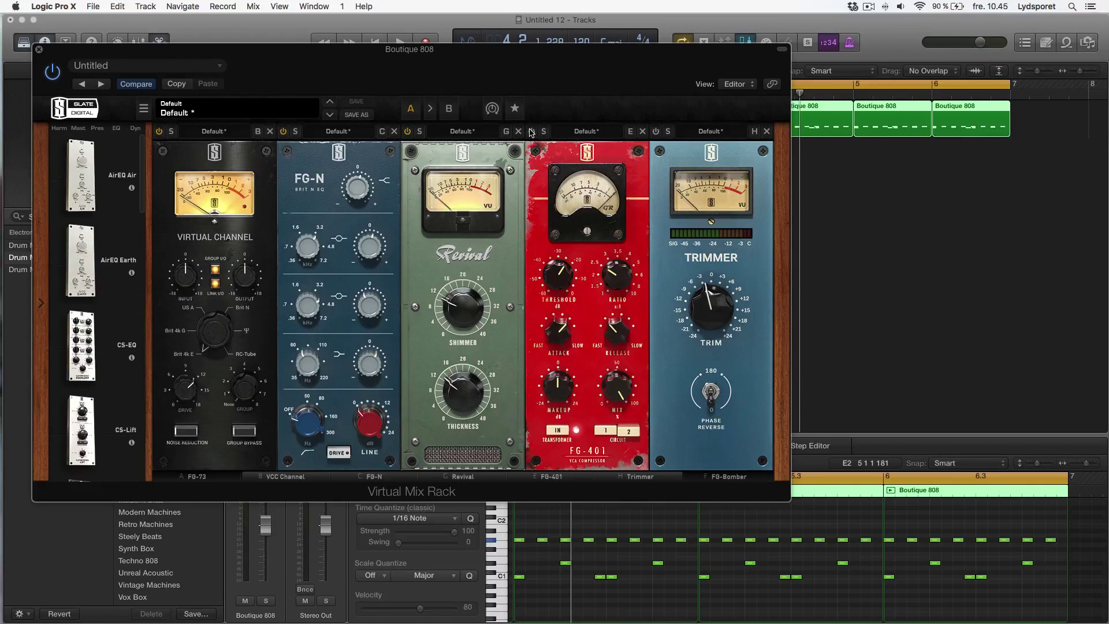
{"action": "key", "text": "space"}
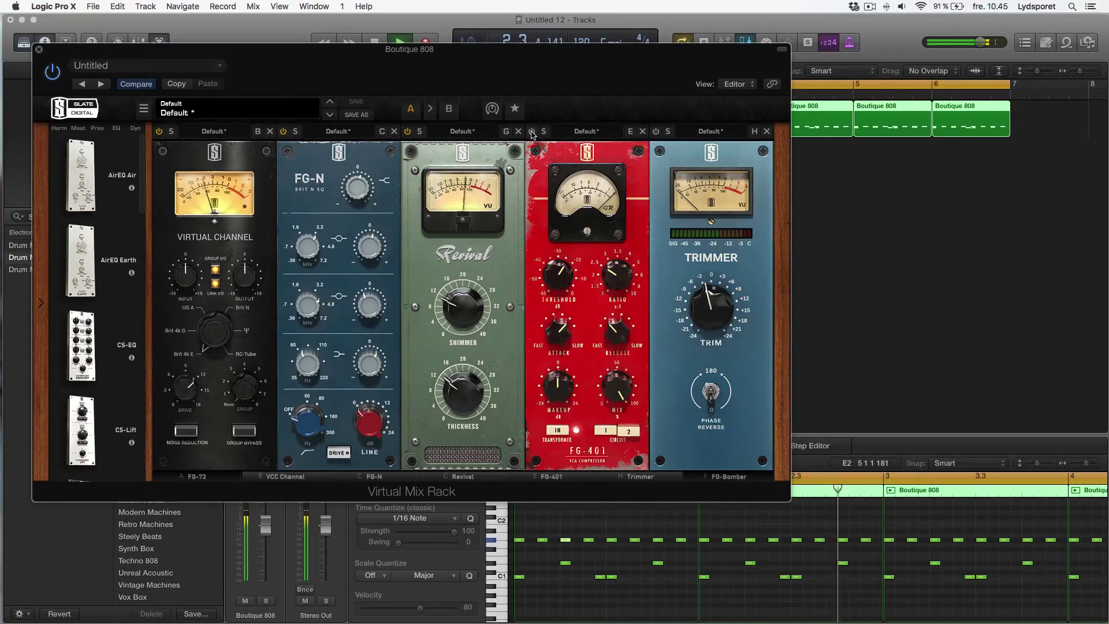
{"action": "left_click", "coordinate": [532, 133]}
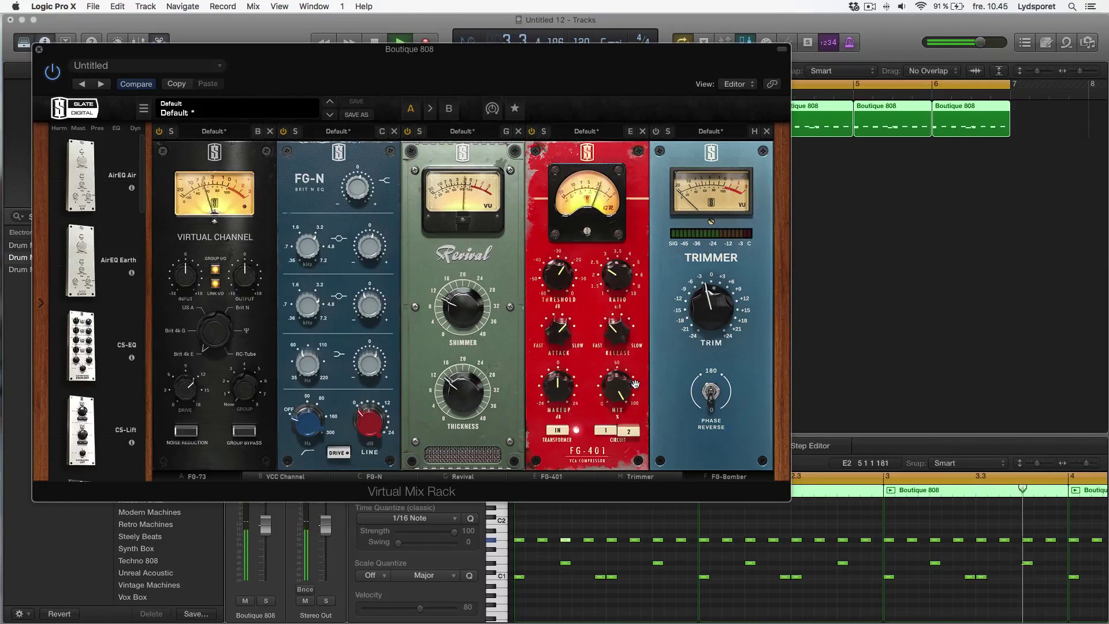
{"action": "mouse_move", "coordinate": [618, 385]}
{"action": "left_click_drag", "start_coordinate": [617, 385], "coordinate": [616, 410]}
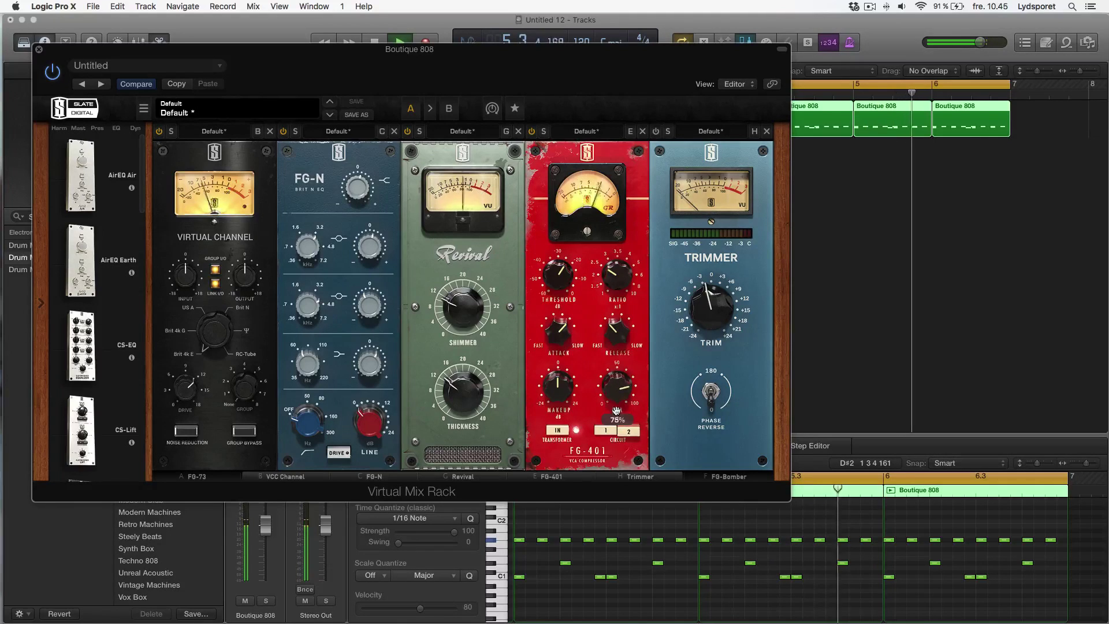
{"action": "key", "text": "space"}
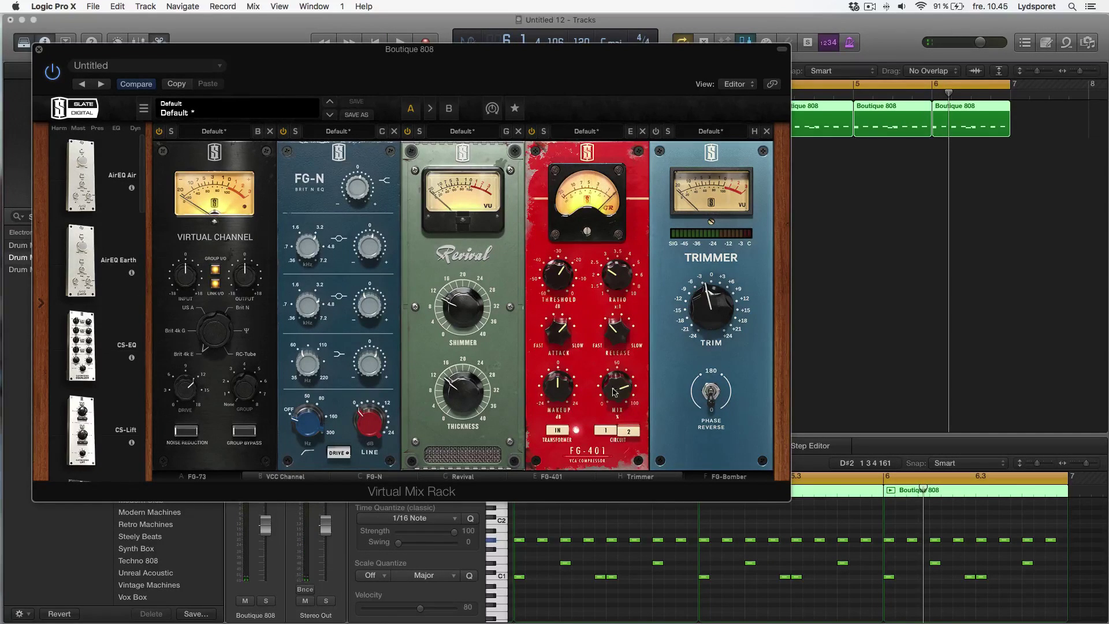
{"action": "mouse_move", "coordinate": [618, 386]}
{"action": "left_click", "coordinate": [656, 134]}
Step: Compare the playing drum loop with the Virtual Mix Rack bypassed and active, and set the FG-401 Mix to about 66%
{"action": "left_click", "coordinate": [52, 72]}
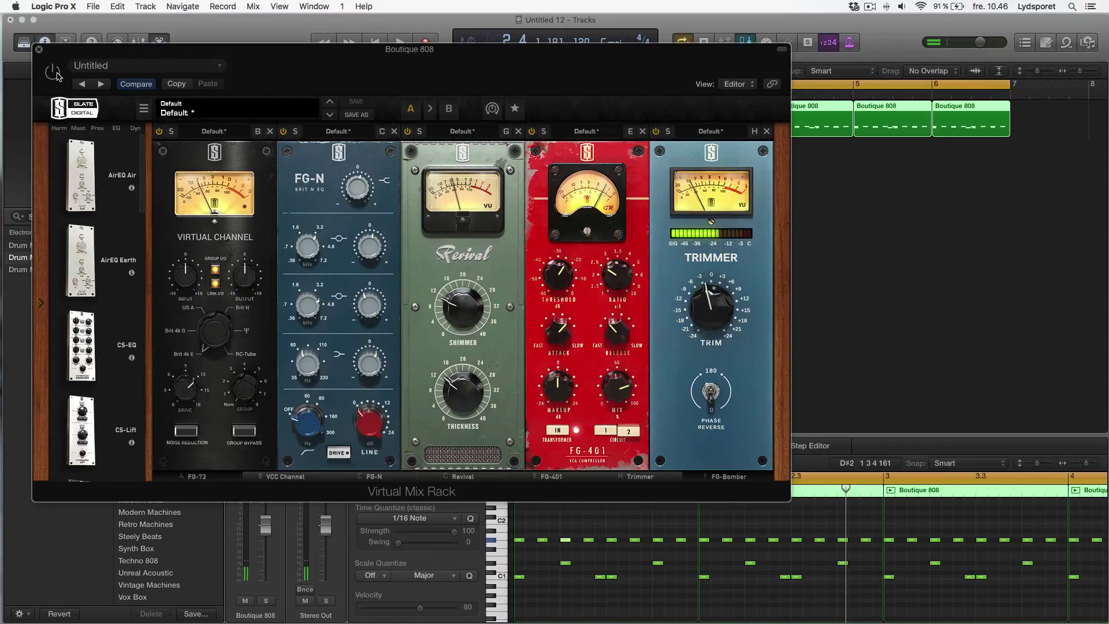
{"action": "key", "text": "space"}
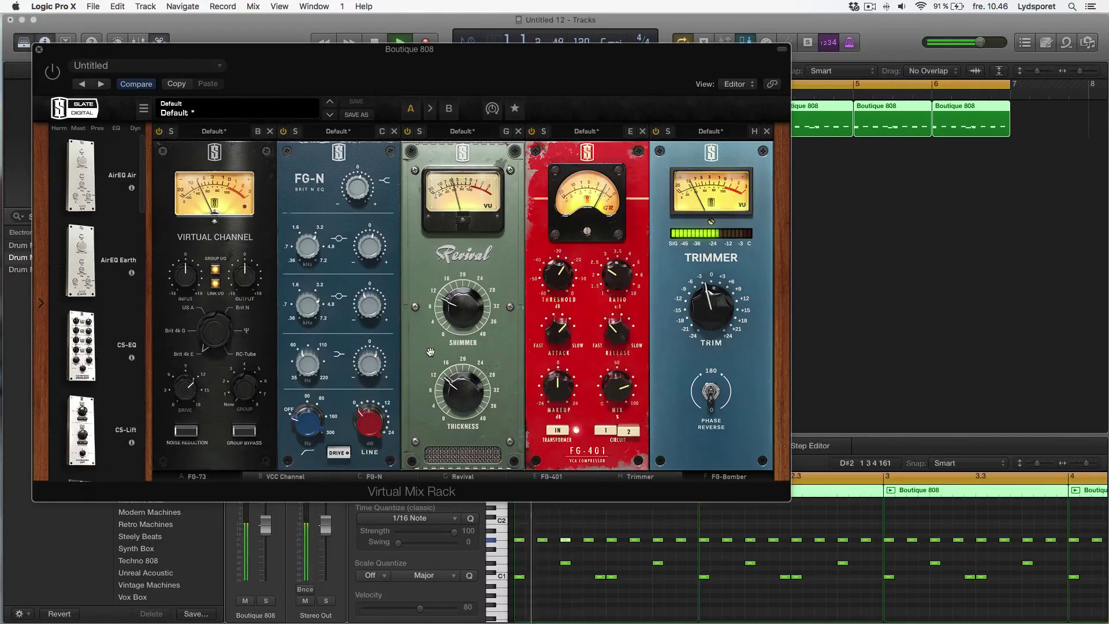
{"action": "left_click", "coordinate": [52, 72]}
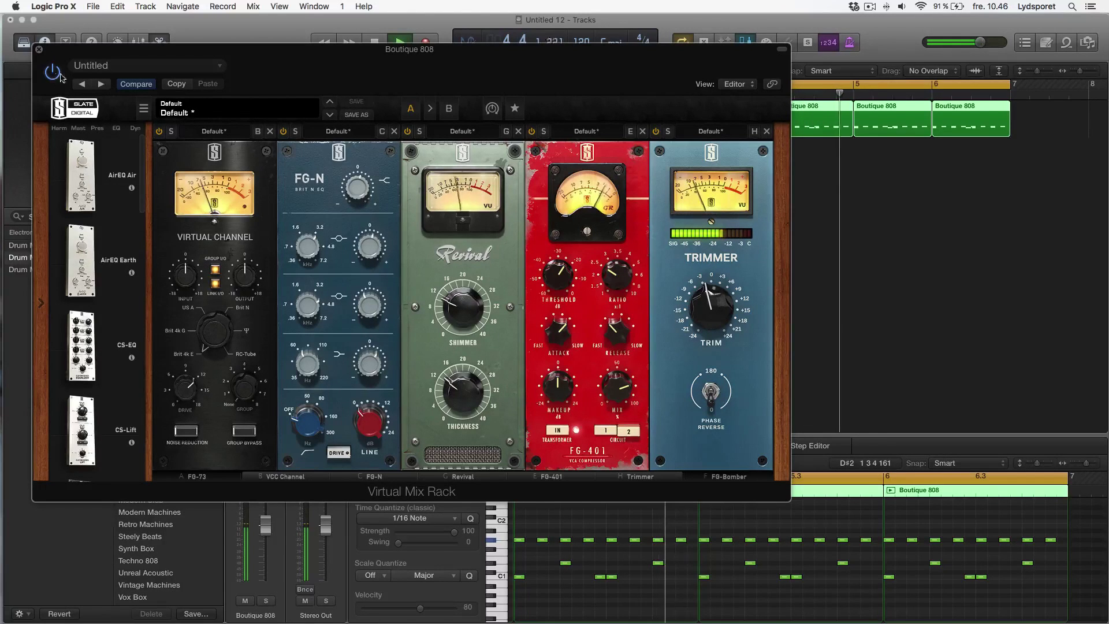
{"action": "left_click_drag", "start_coordinate": [614, 388], "coordinate": [613, 398]}
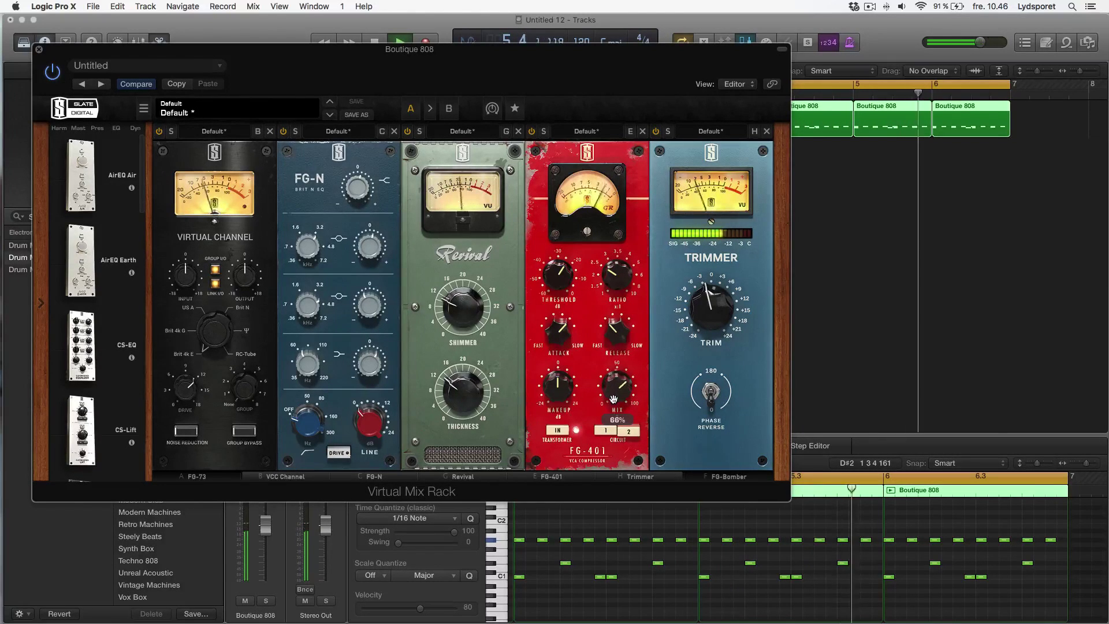
Step: Switch on the FG-Bomber during playback, adjust its Intensity and set its Tone to Fat
{"action": "left_click", "coordinate": [728, 476]}
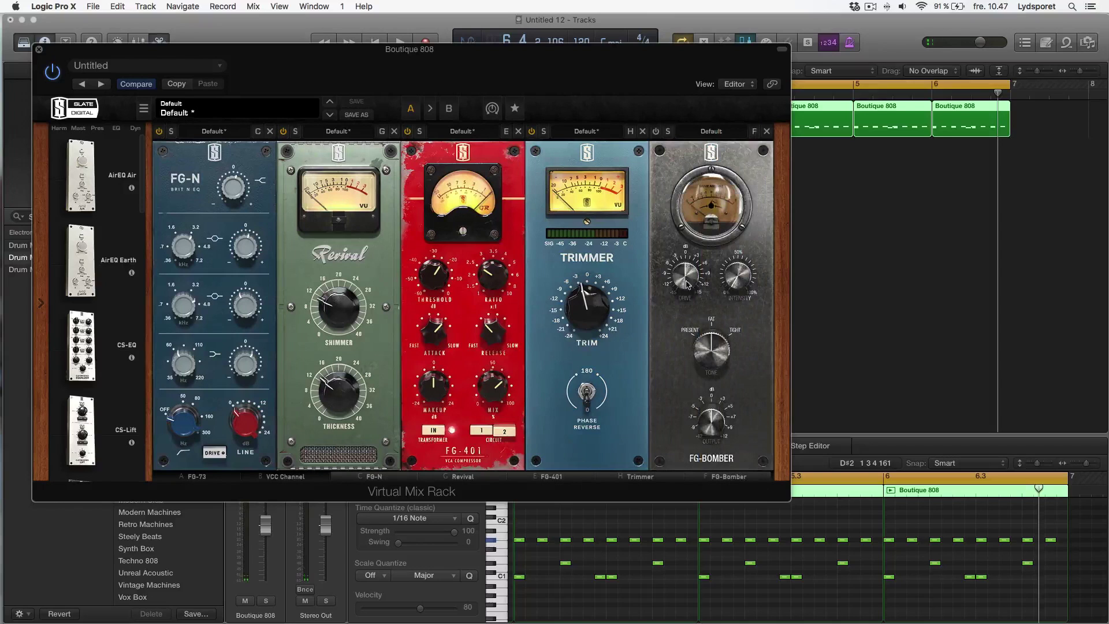
{"action": "key", "text": "space"}
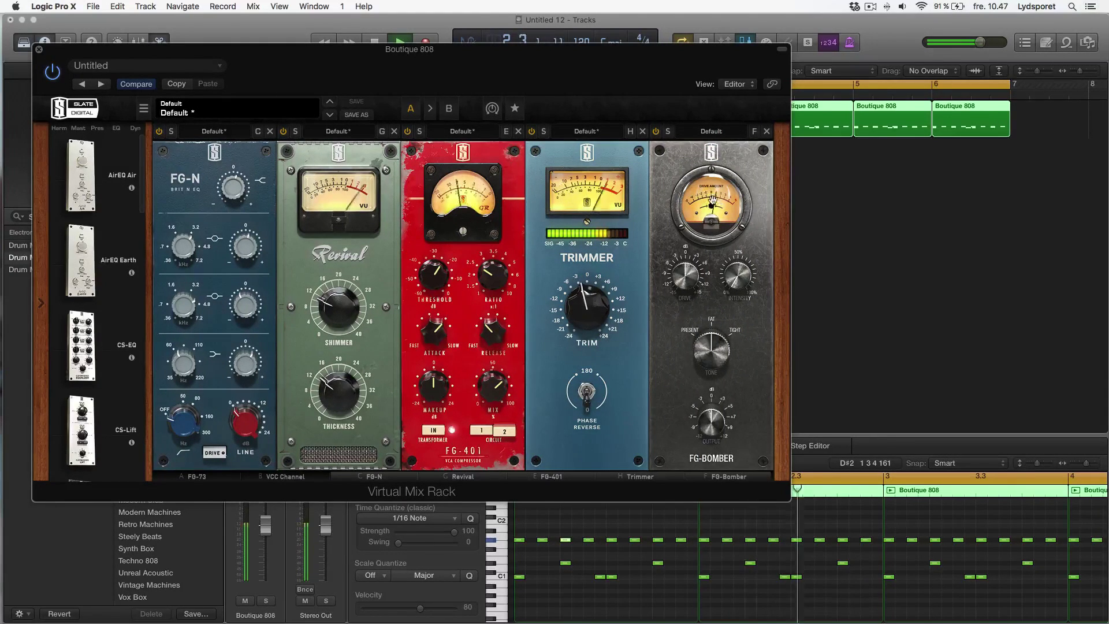
{"action": "mouse_move", "coordinate": [682, 289]}
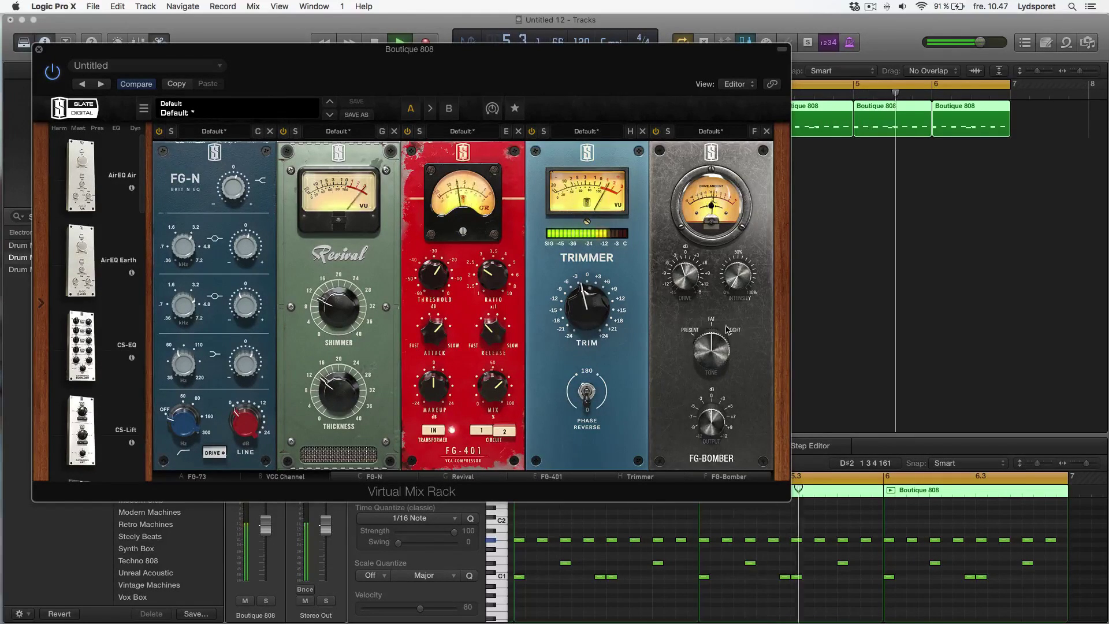
{"action": "left_click_drag", "start_coordinate": [689, 346], "coordinate": [742, 367]}
{"action": "mouse_move", "coordinate": [741, 276]}
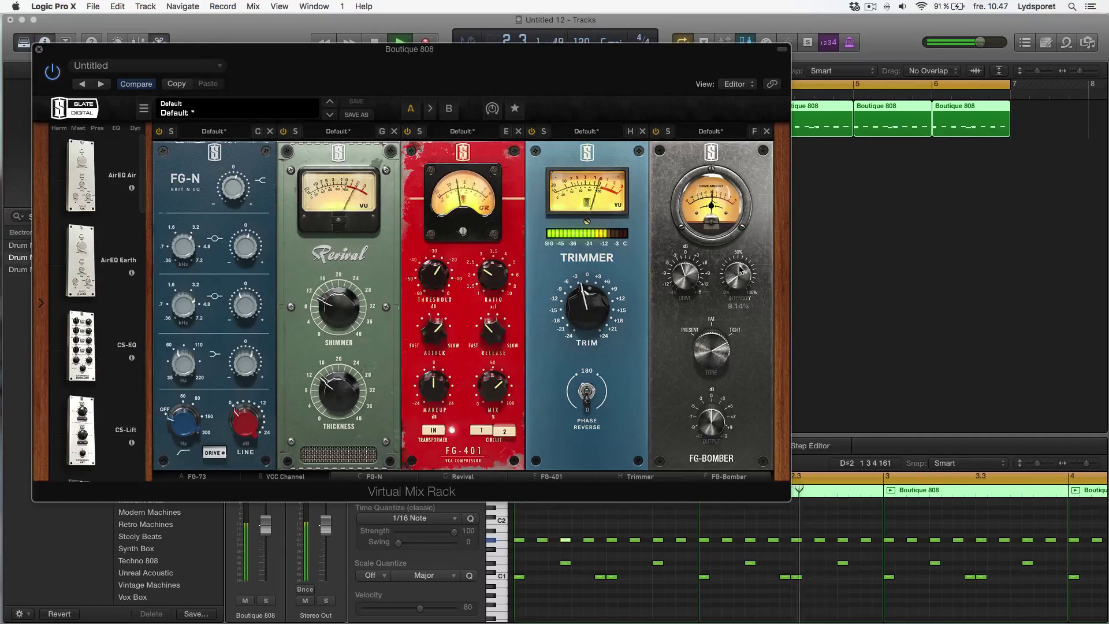
{"action": "left_click_drag", "start_coordinate": [741, 267], "coordinate": [742, 231]}
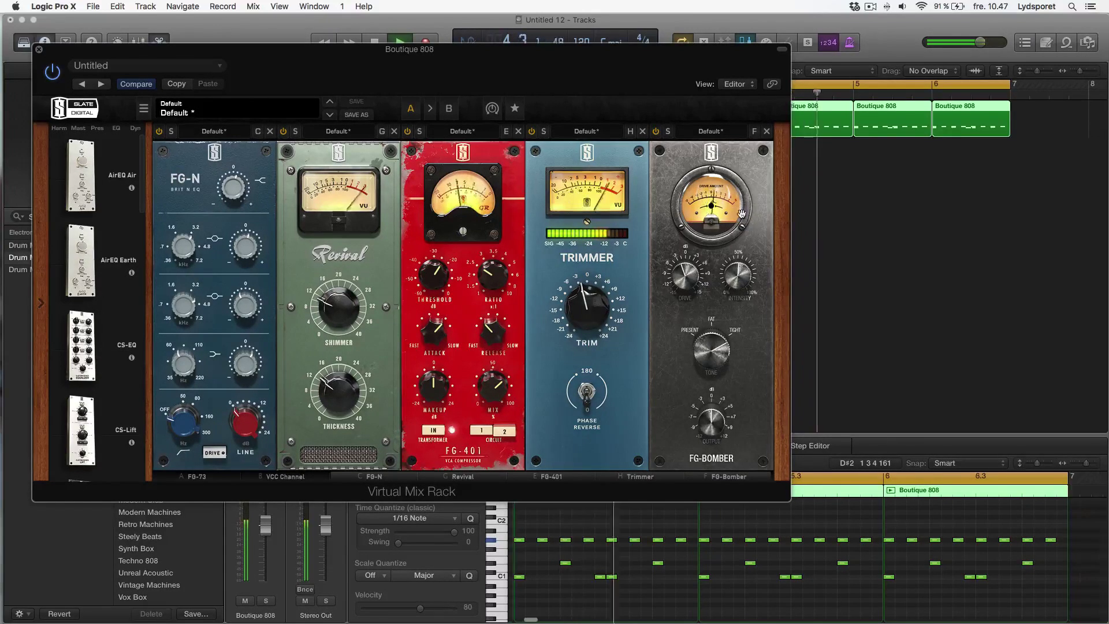
{"action": "left_click_drag", "start_coordinate": [712, 356], "coordinate": [709, 336]}
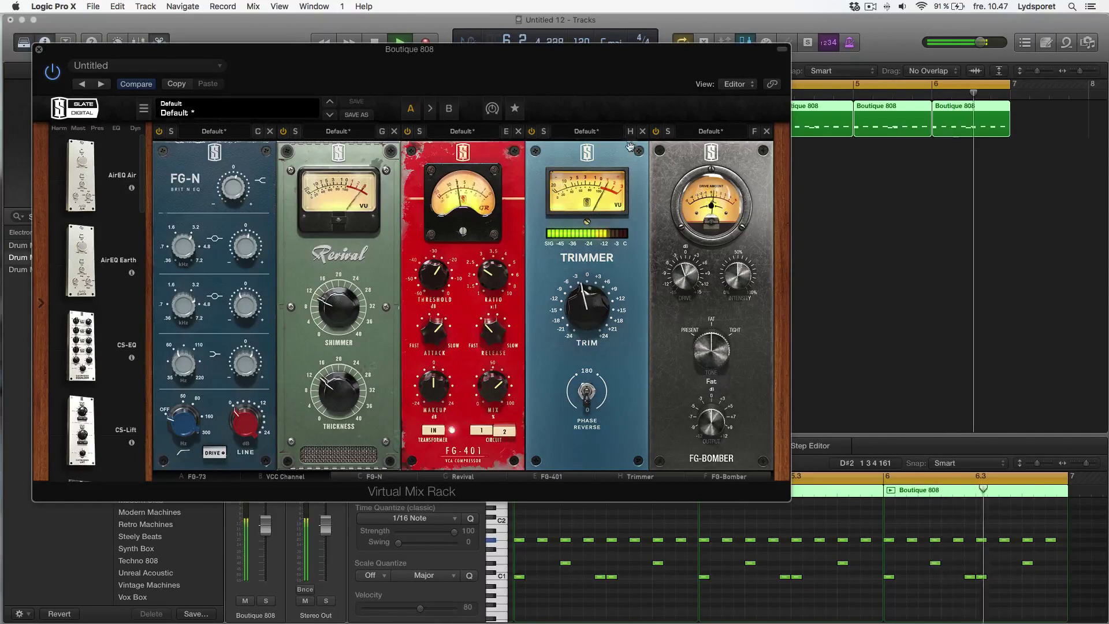
Step: Compare the drum loop with the FG-Bomber bypassed and active, and stop playback
{"action": "left_click", "coordinate": [656, 132]}
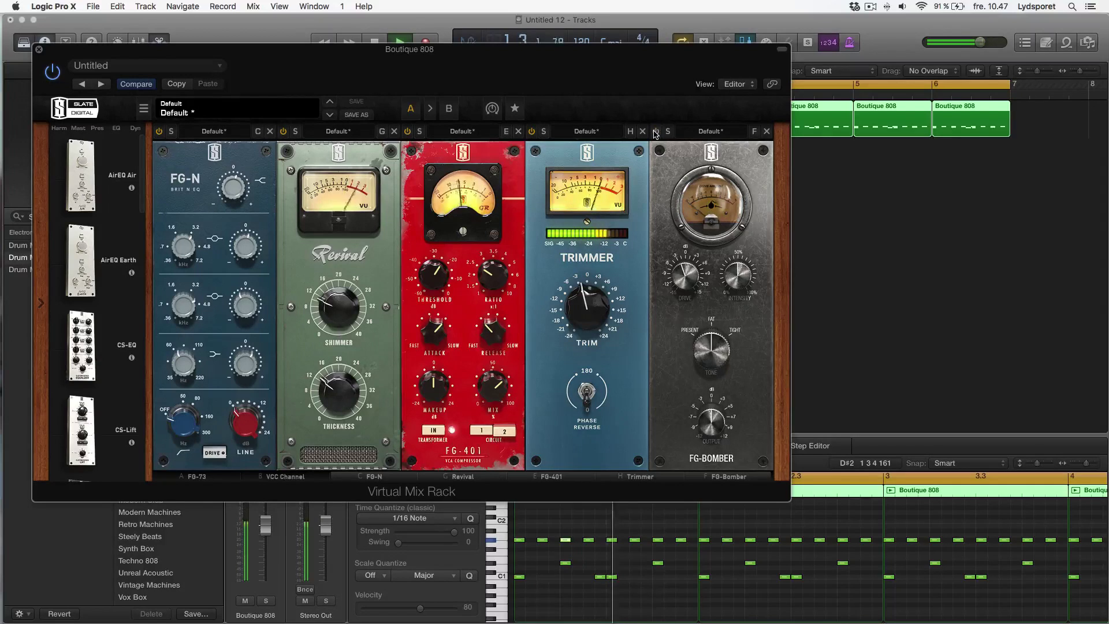
{"action": "left_click", "coordinate": [656, 132]}
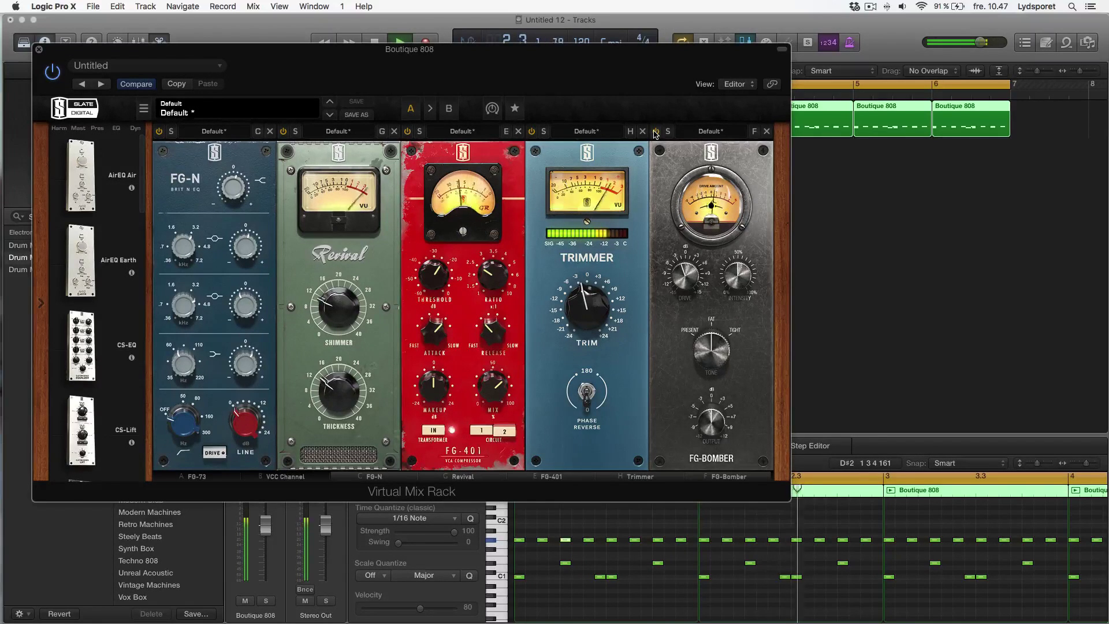
{"action": "key", "text": "space"}
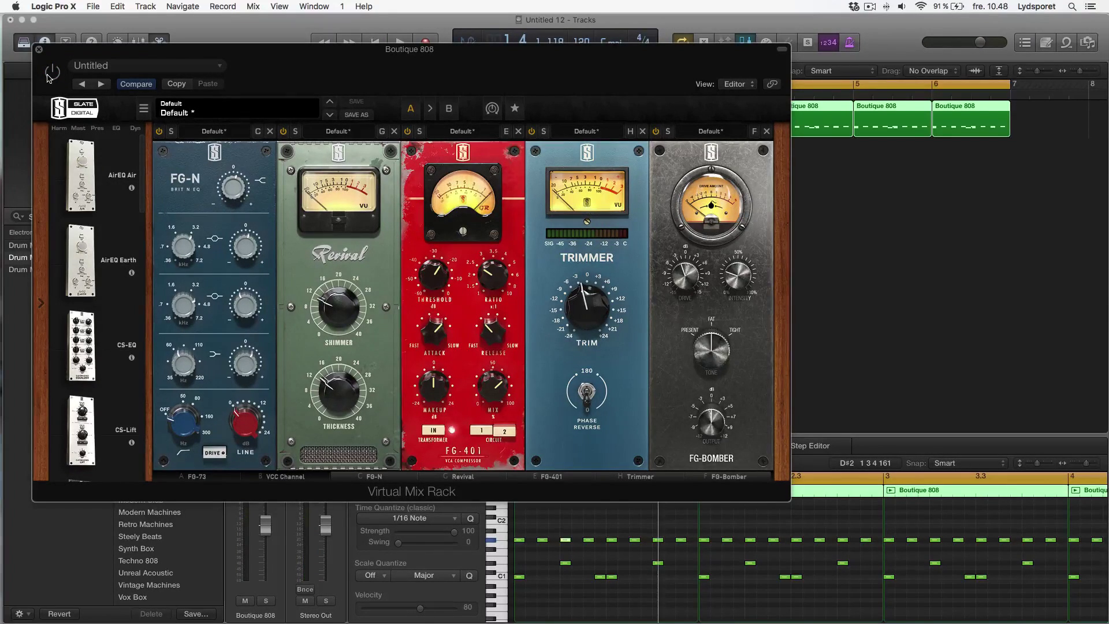
Step: Activate the EffectRack plug-in and enable its Radiator and Devil-Loc units while the drum loop plays
{"action": "key", "text": "space"}
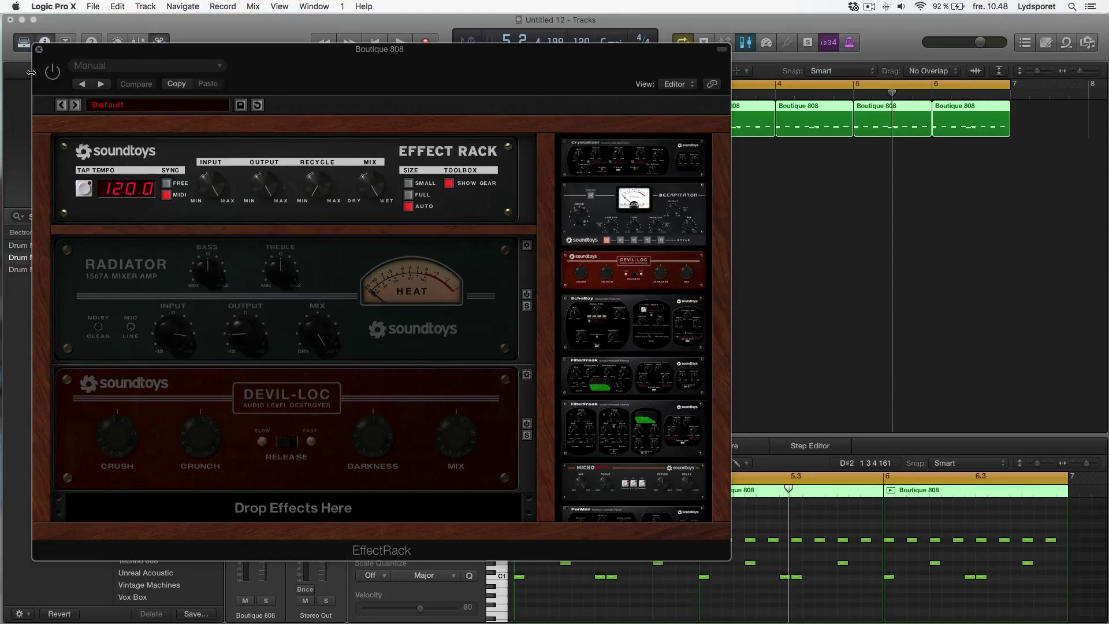
{"action": "key", "text": "space"}
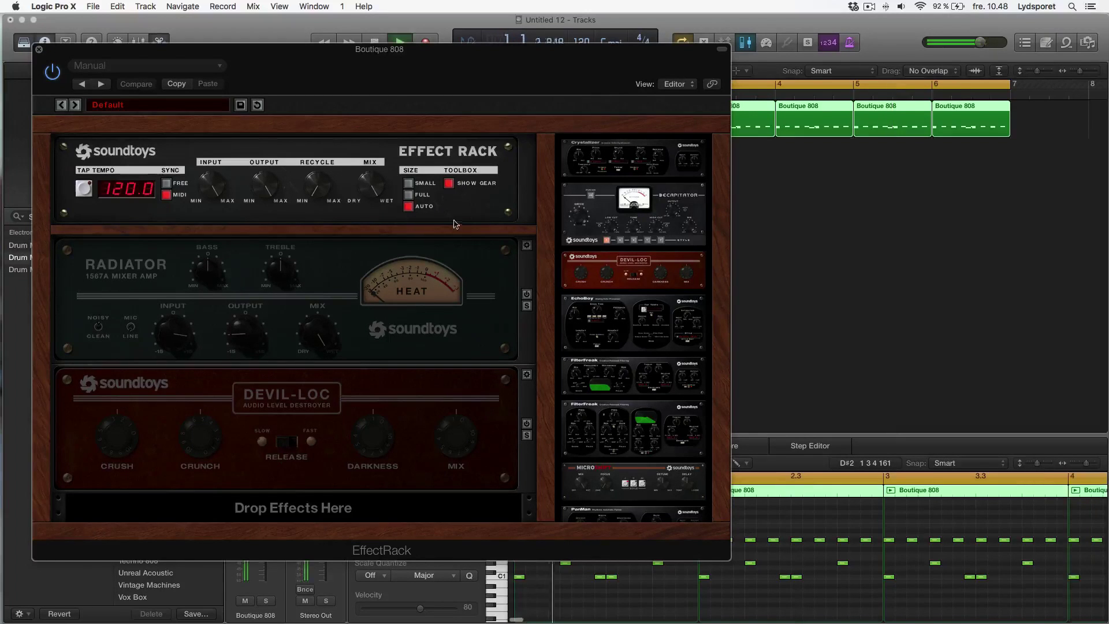
{"action": "left_click", "coordinate": [527, 295]}
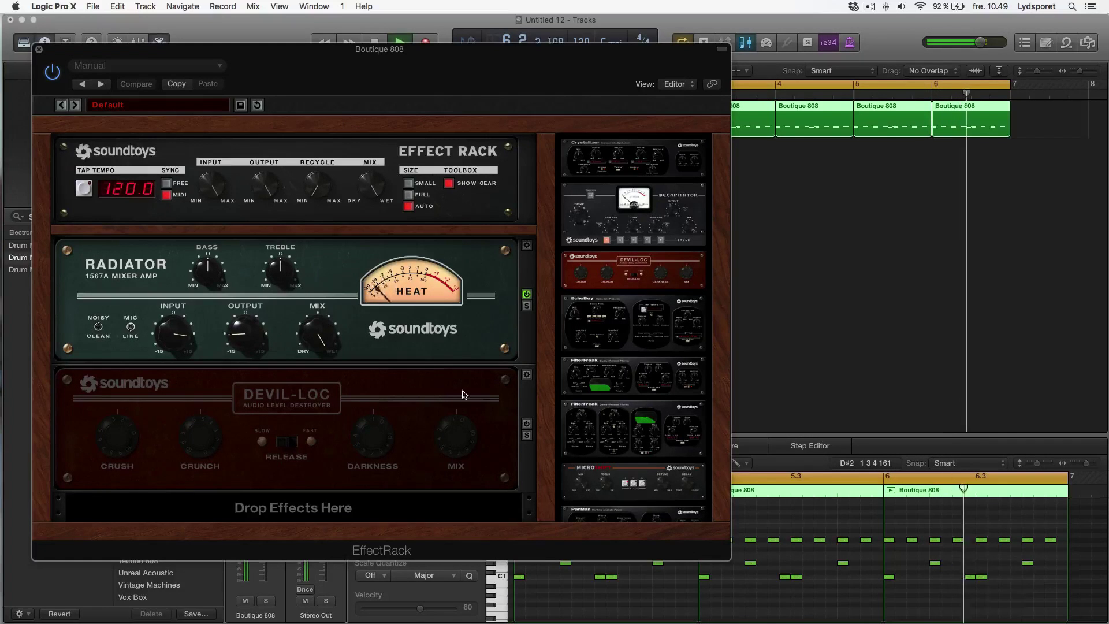
{"action": "left_click", "coordinate": [526, 425]}
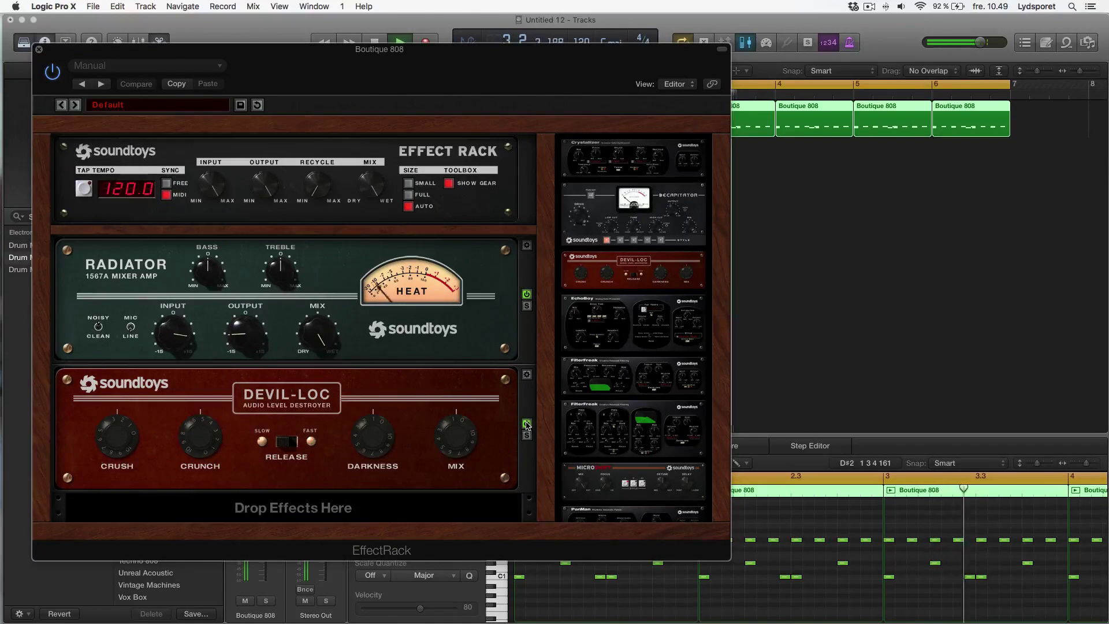
Step: Compare the drum loop with the EffectRack bypassed and active, and close its plug-in window
{"action": "left_click", "coordinate": [52, 71]}
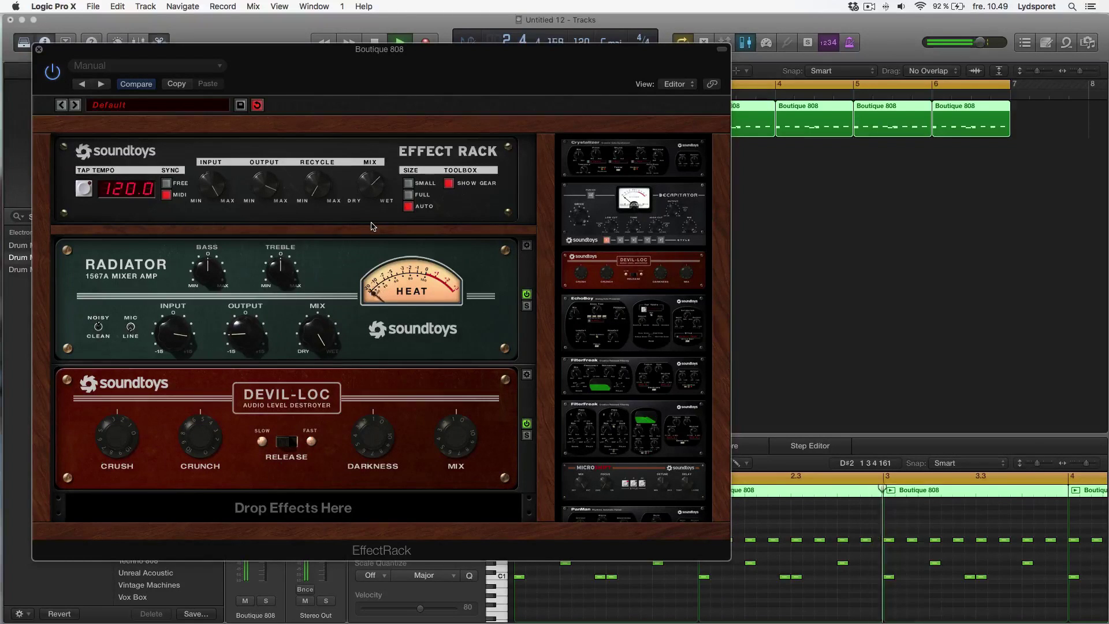
{"action": "left_click", "coordinate": [52, 74]}
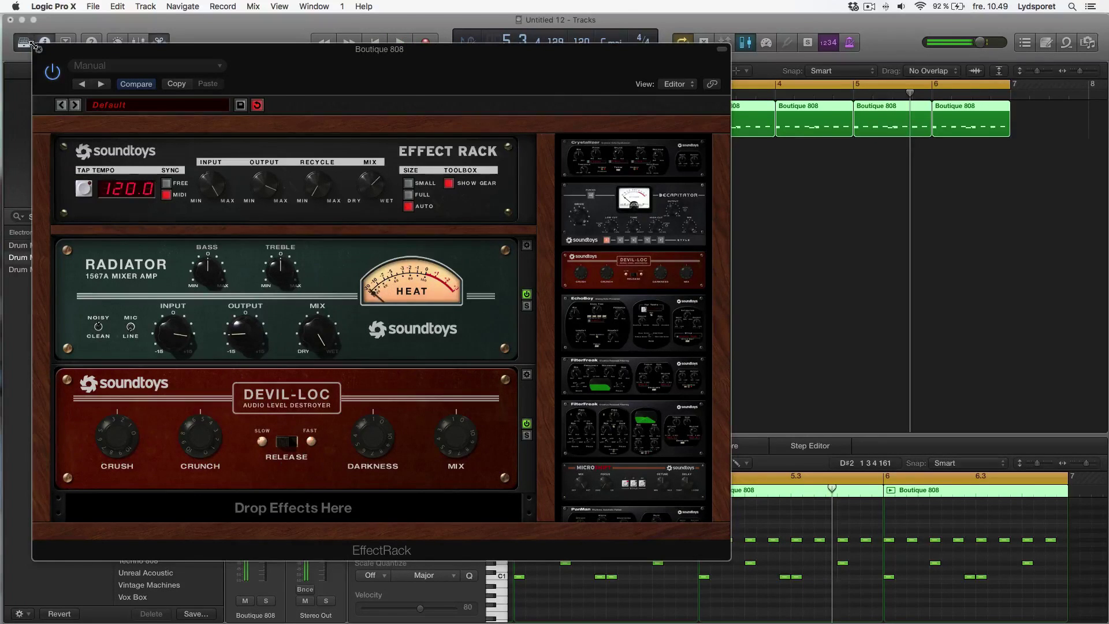
{"action": "left_click", "coordinate": [38, 51]}
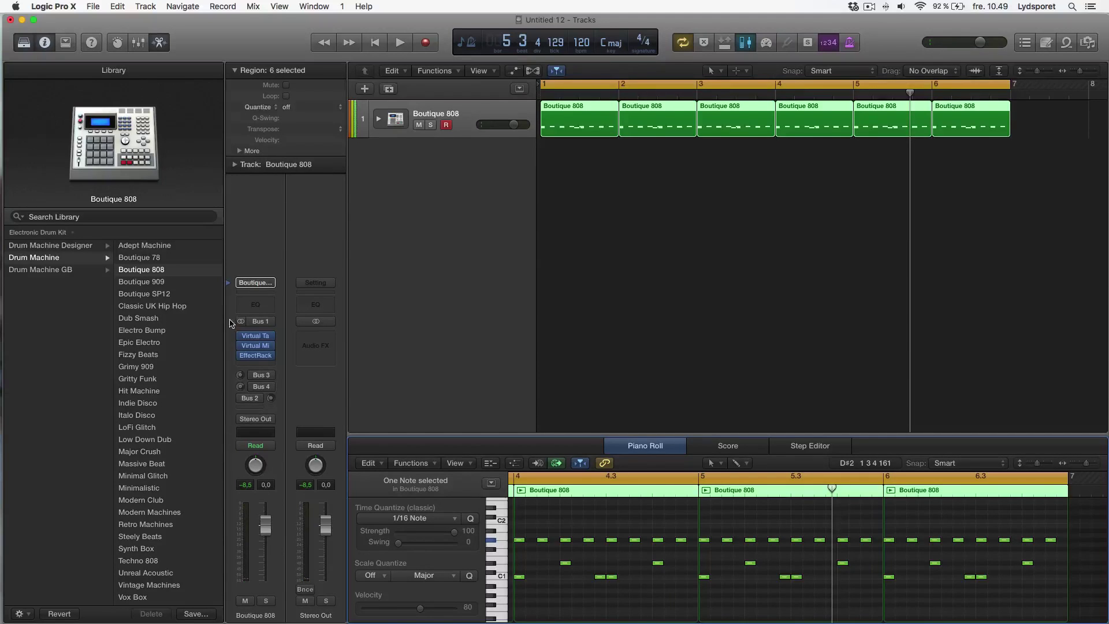
Step: Activate the Boutique 808's Bus 3 send, open the Repeater on the DELAY channel and audition the loop with the delay
{"action": "left_click", "coordinate": [261, 375]}
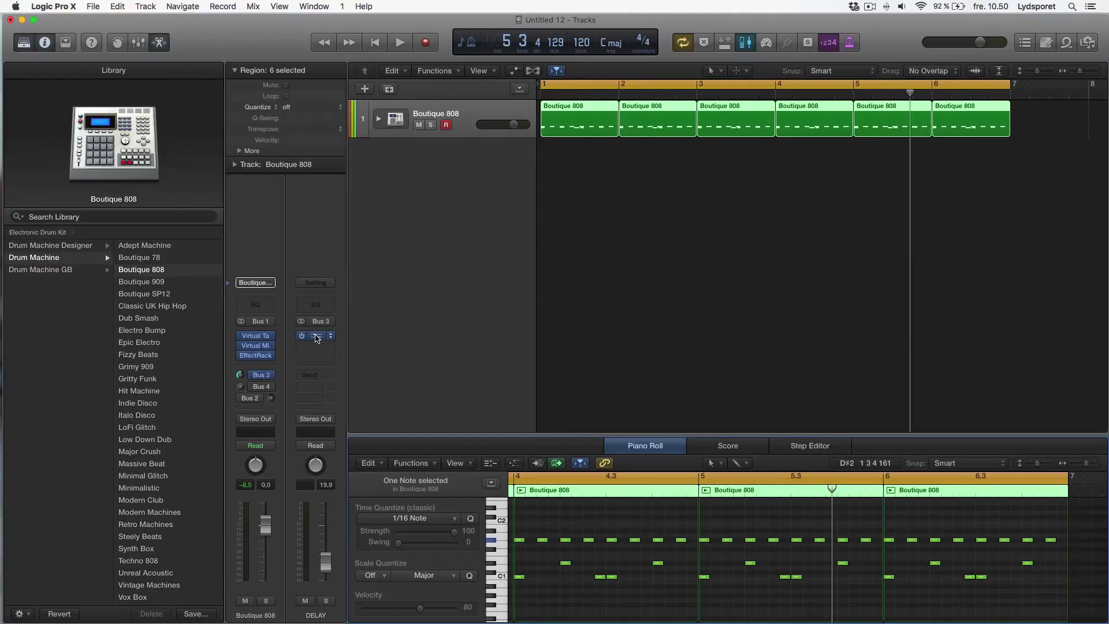
{"action": "left_click", "coordinate": [313, 335]}
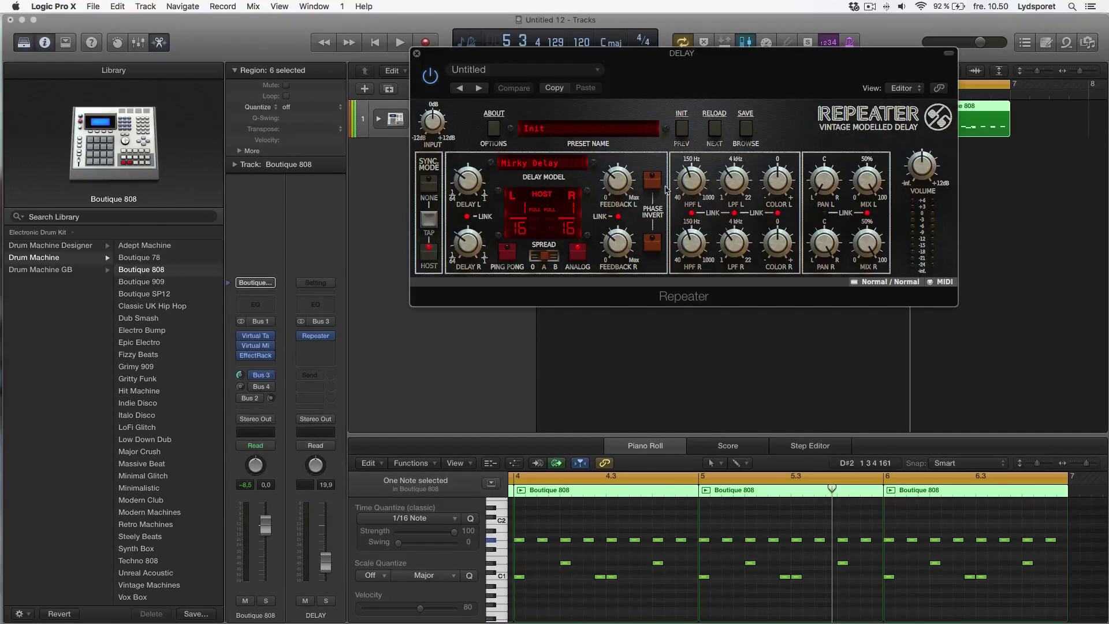
{"action": "key", "text": "space"}
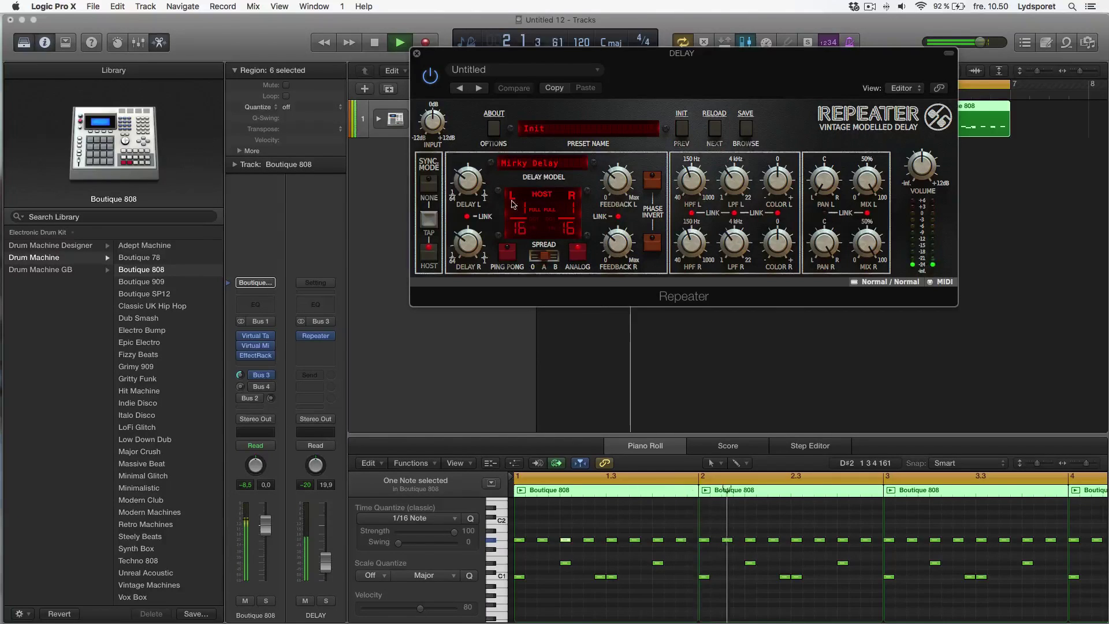
{"action": "left_click", "coordinate": [255, 386]}
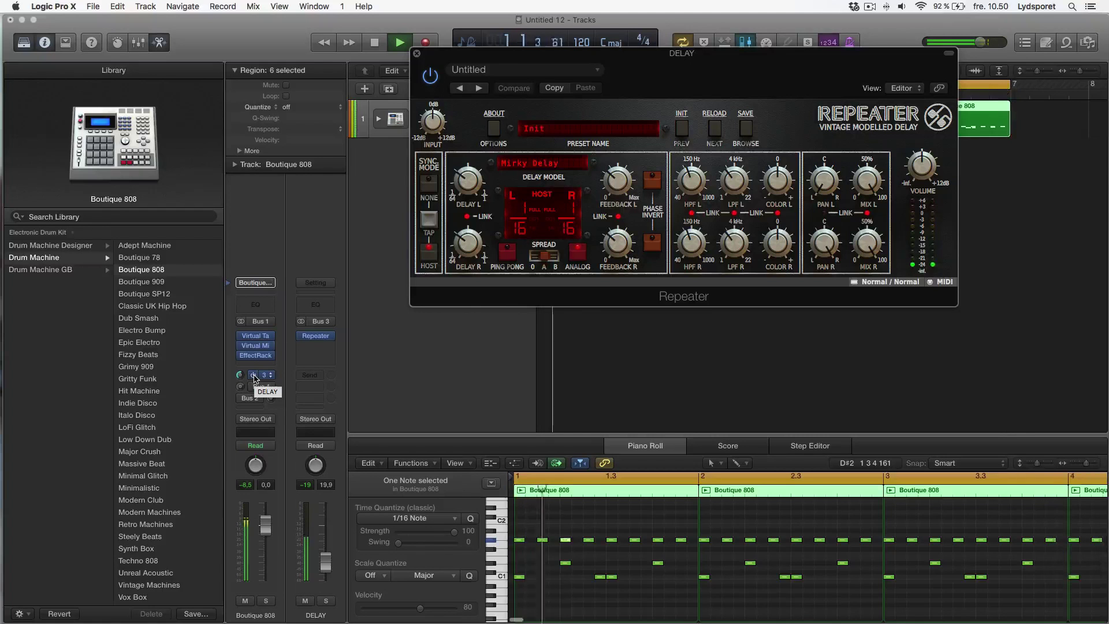
Step: Stop playback, activate the Boutique 808's Bus 4 send and show that DELAY channel's Repeater in place of the Mirky Delay one
{"action": "key", "text": "space"}
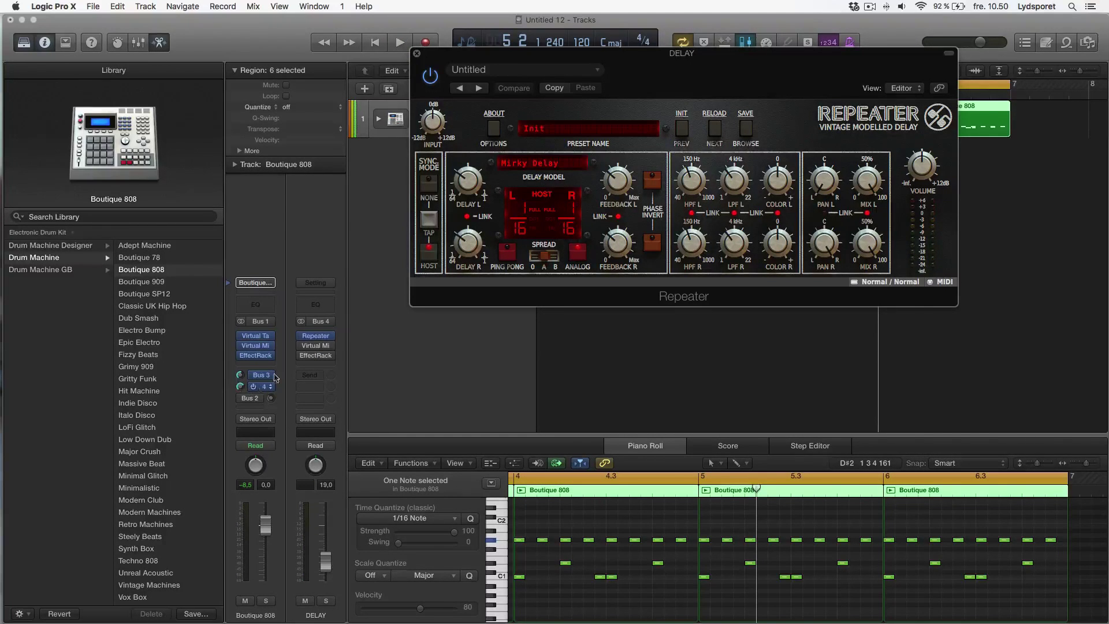
{"action": "left_click", "coordinate": [315, 336]}
{"action": "left_click", "coordinate": [786, 60]}
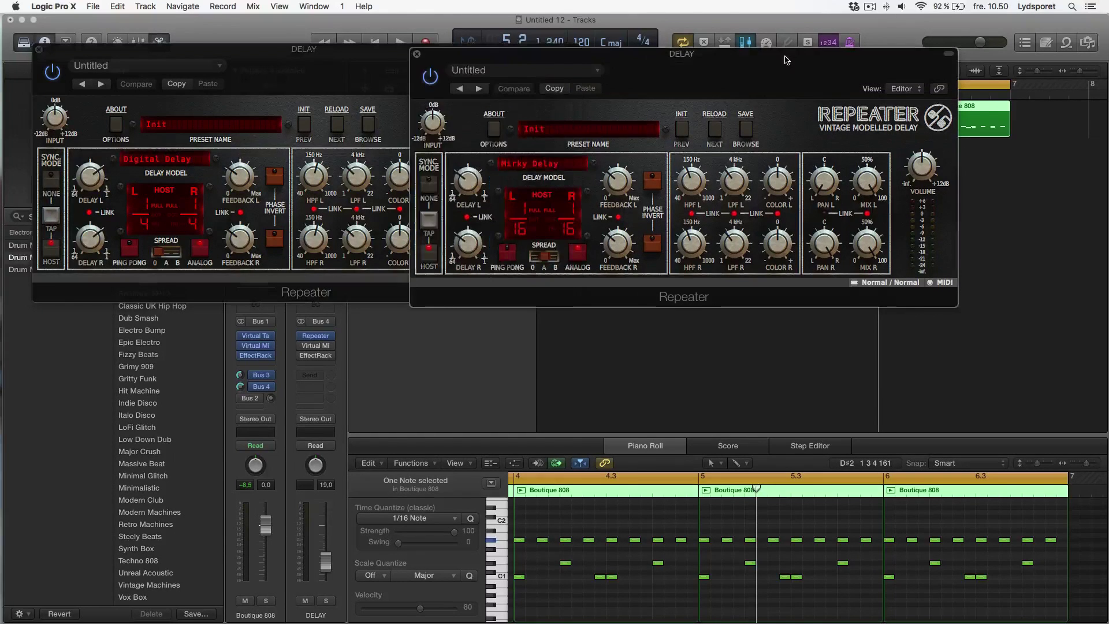
{"action": "left_click", "coordinate": [414, 55]}
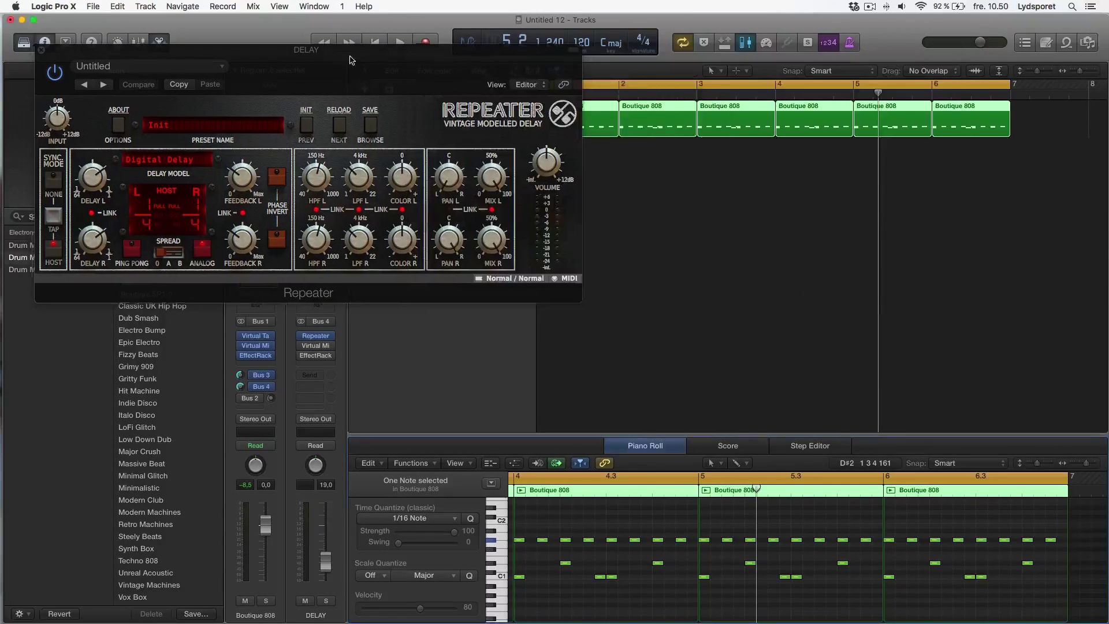
{"action": "left_click_drag", "start_coordinate": [337, 58], "coordinate": [659, 56]}
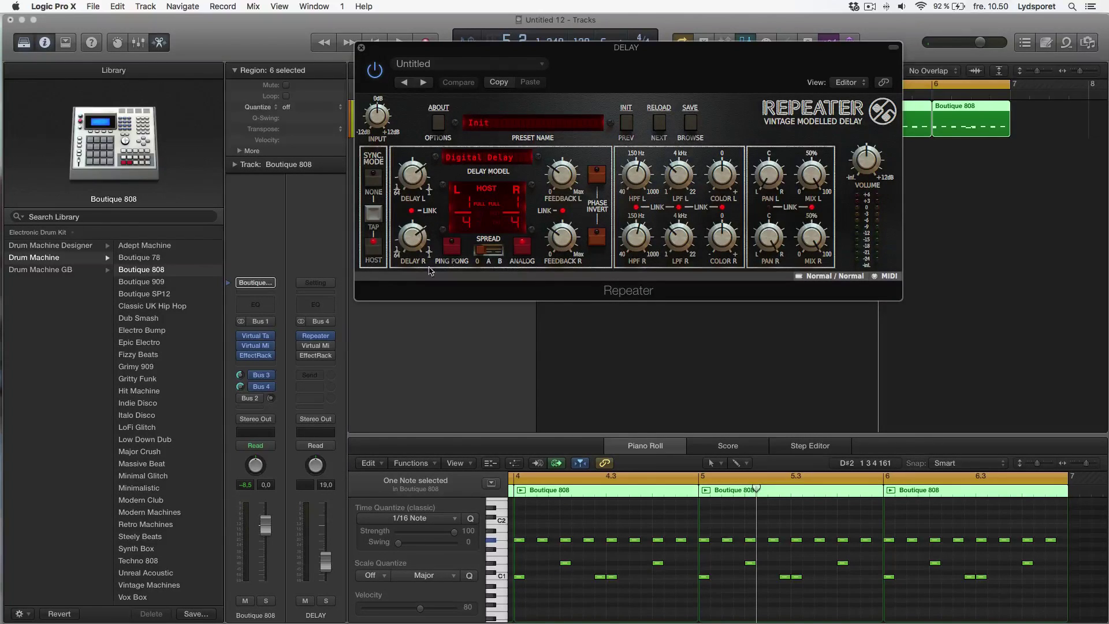
Step: Audition the drum loop from the start with the Digital Delay and switch off the Bus 3 send
{"action": "key", "text": "Return"}
{"action": "key", "text": "space"}
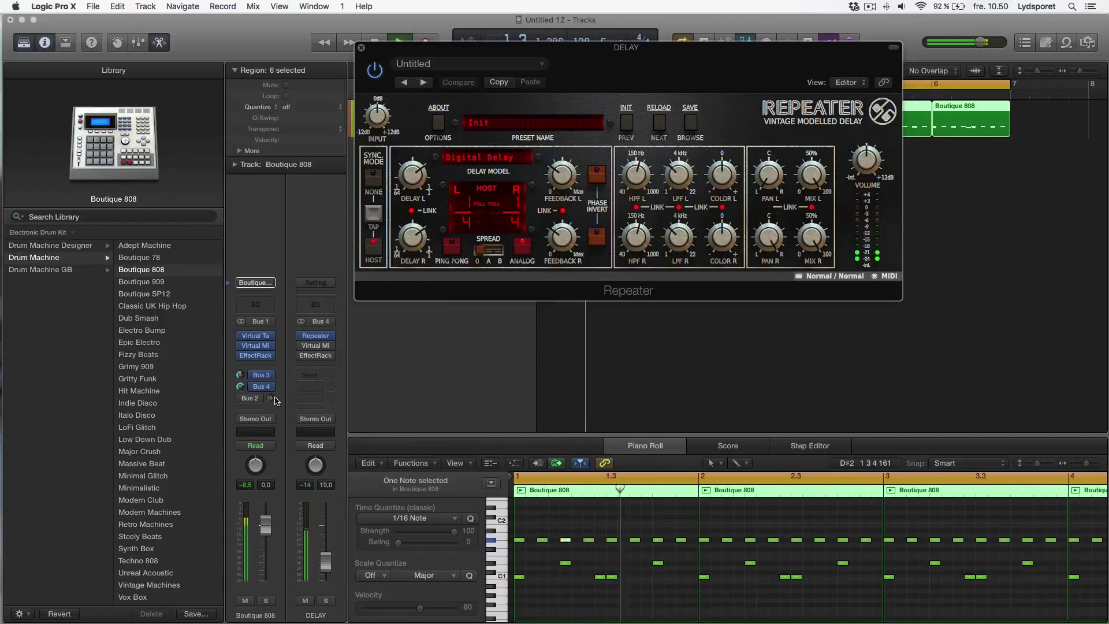
{"action": "mouse_move", "coordinate": [252, 377]}
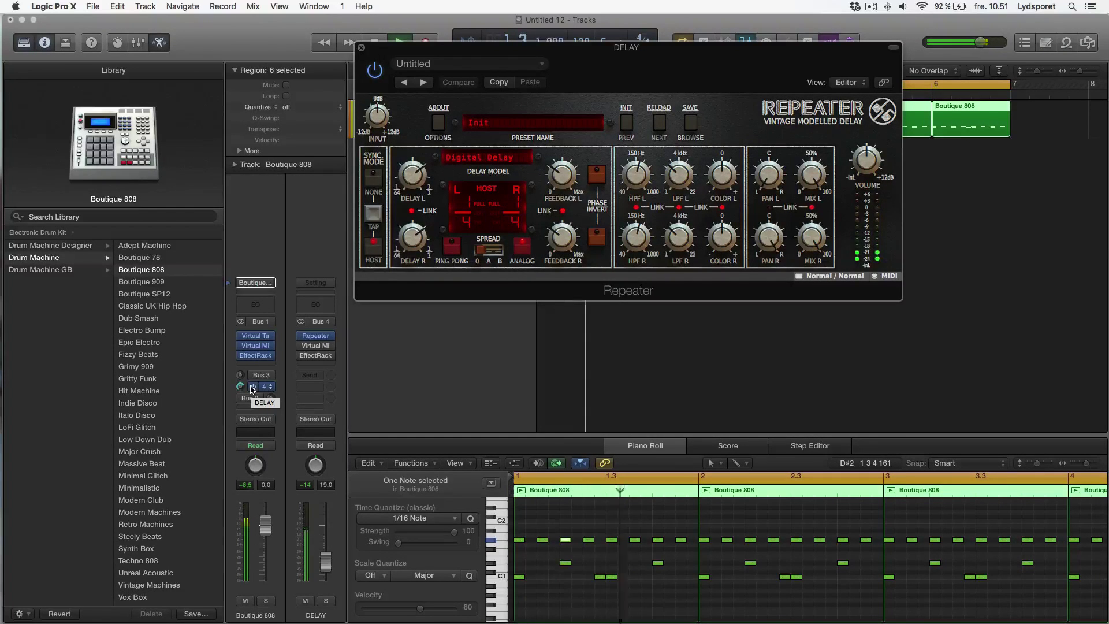
Step: Activate the Virtual Mix Rack on the DELAY channel, audition the loop through it and close its plug-in window
{"action": "left_click", "coordinate": [312, 356]}
{"action": "left_click_drag", "start_coordinate": [193, 71], "coordinate": [479, 72]}
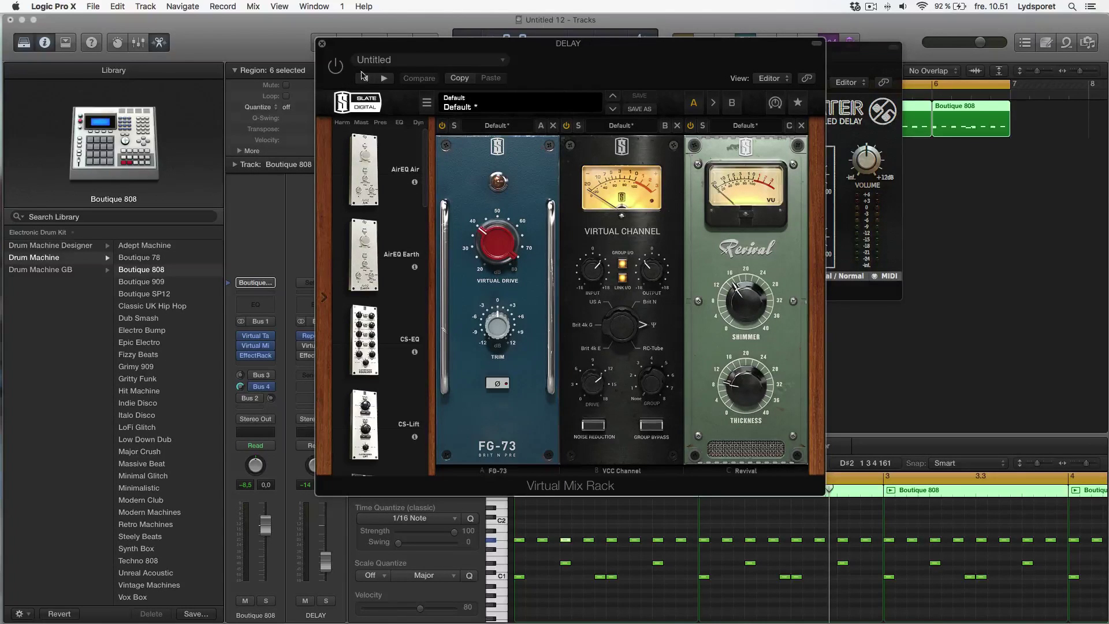
{"action": "key", "text": "space"}
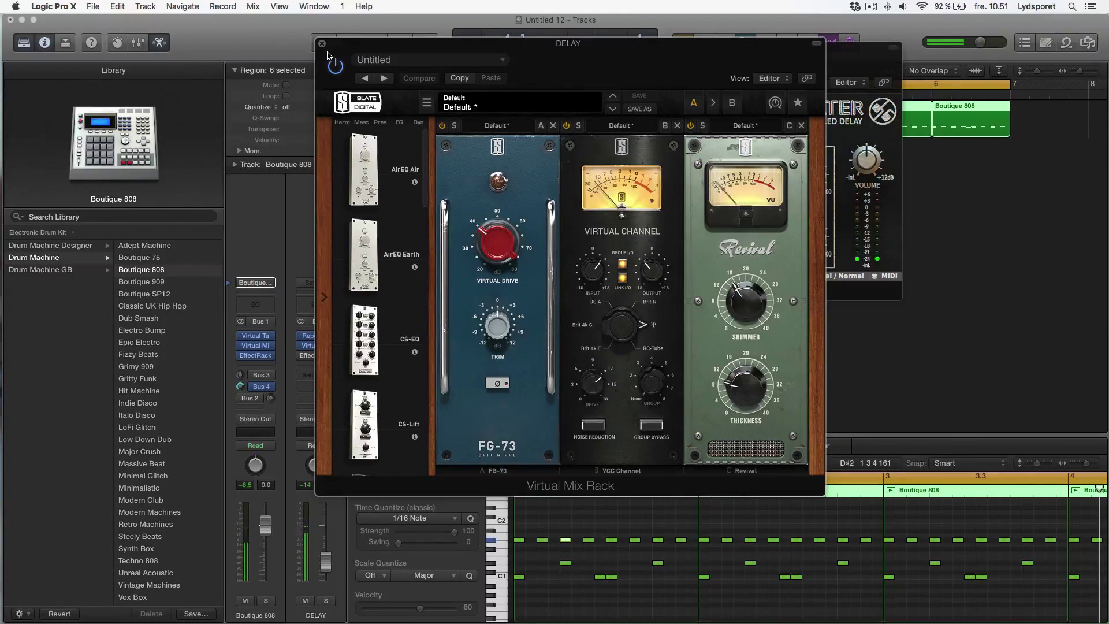
{"action": "left_click", "coordinate": [323, 45]}
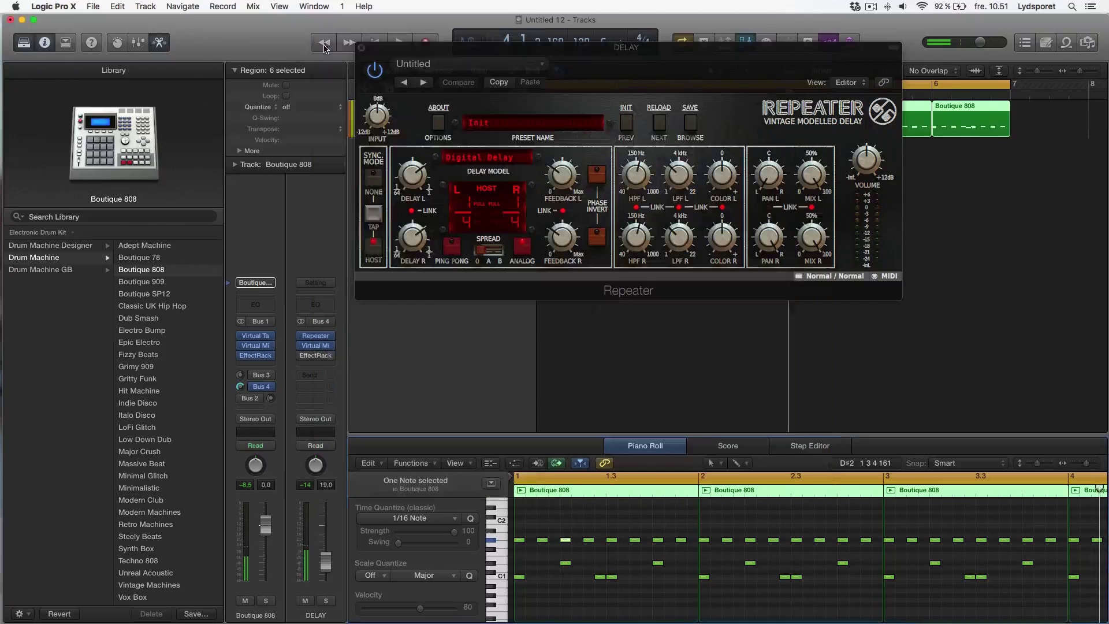
Step: Solo the DELAY channel, activate its EffectRack with the Tremolator and compare the delay with the rack bypassed and active
{"action": "left_click", "coordinate": [316, 357]}
{"action": "left_click_drag", "start_coordinate": [361, 73], "coordinate": [541, 62]}
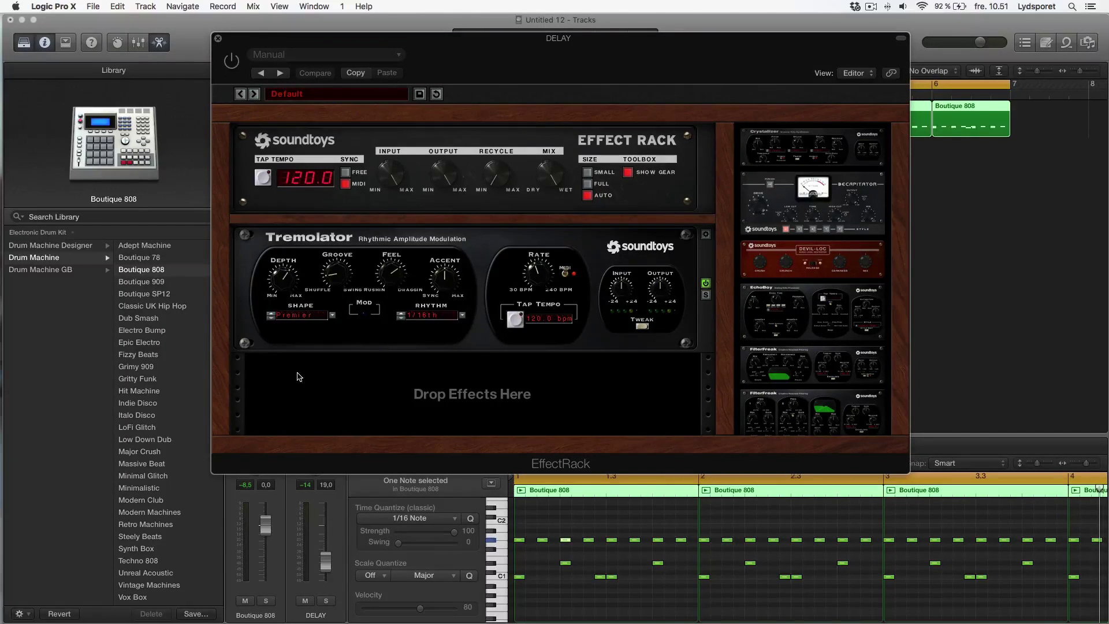
{"action": "left_click", "coordinate": [328, 602]}
{"action": "key", "text": "space"}
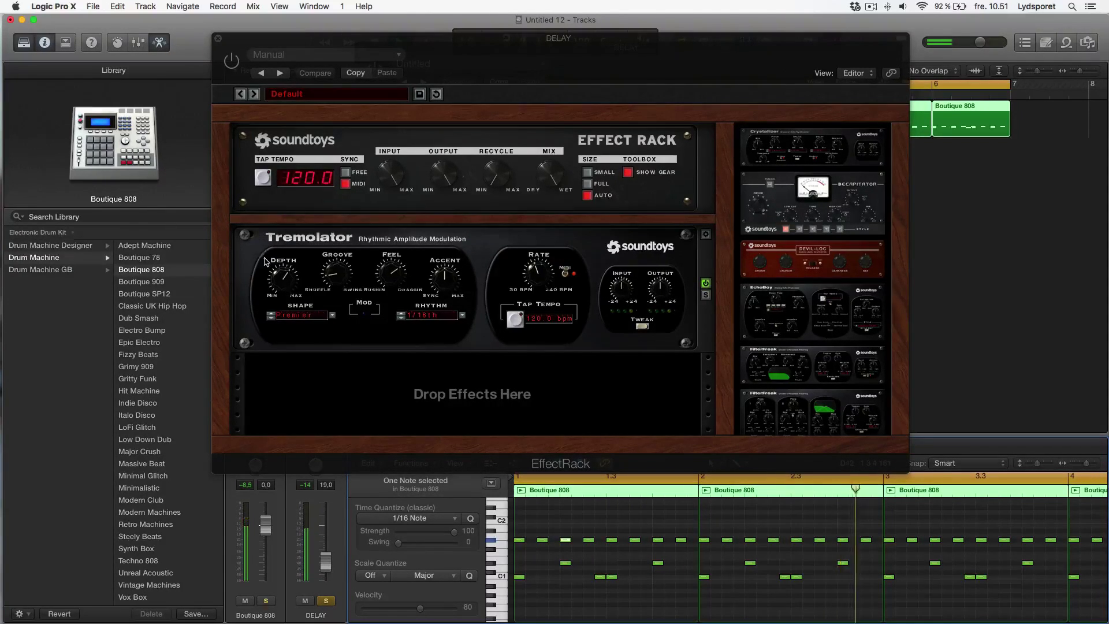
{"action": "left_click", "coordinate": [227, 69]}
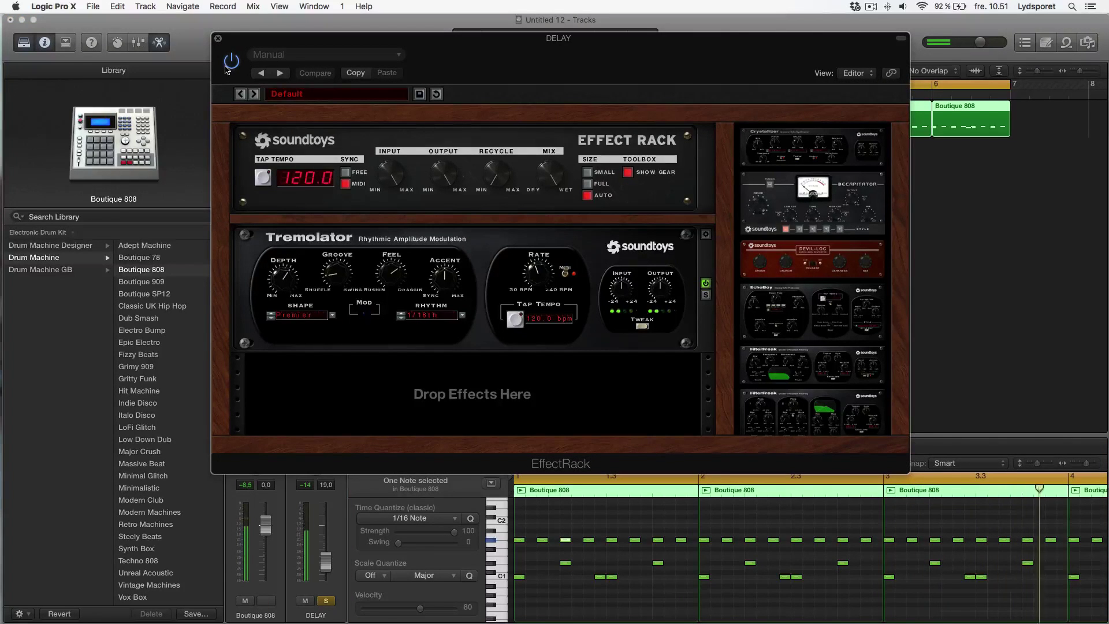
{"action": "left_click", "coordinate": [227, 68]}
{"action": "left_click", "coordinate": [227, 68]}
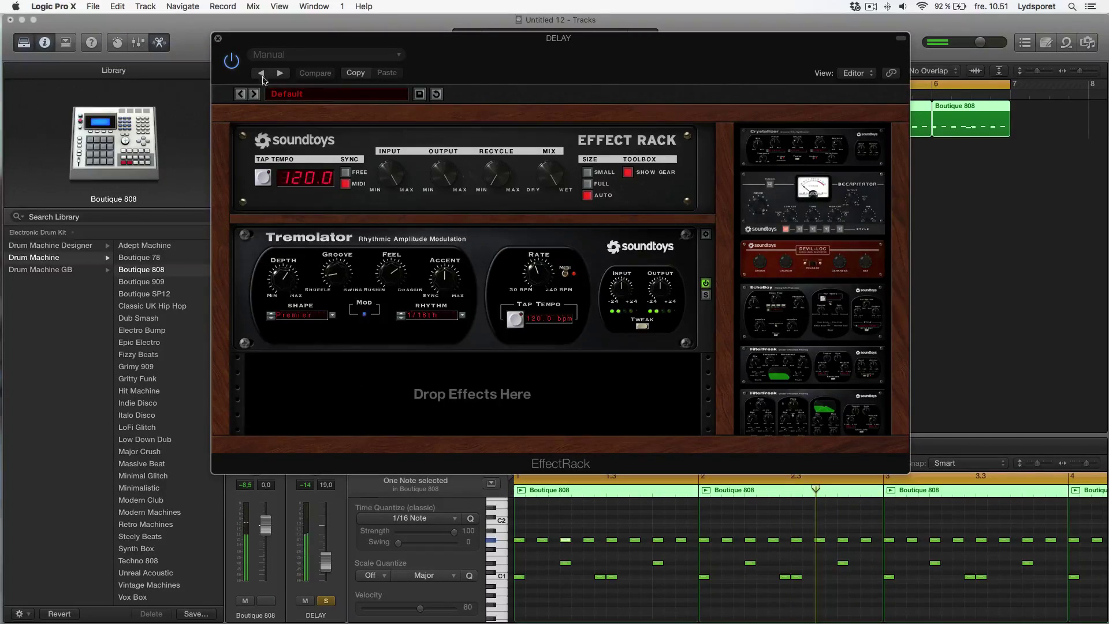
Step: Unsolo the DELAY channel and audition the full drum loop with the processed delay
{"action": "left_click_drag", "start_coordinate": [263, 80], "coordinate": [470, 84]}
{"action": "left_click", "coordinate": [327, 600]}
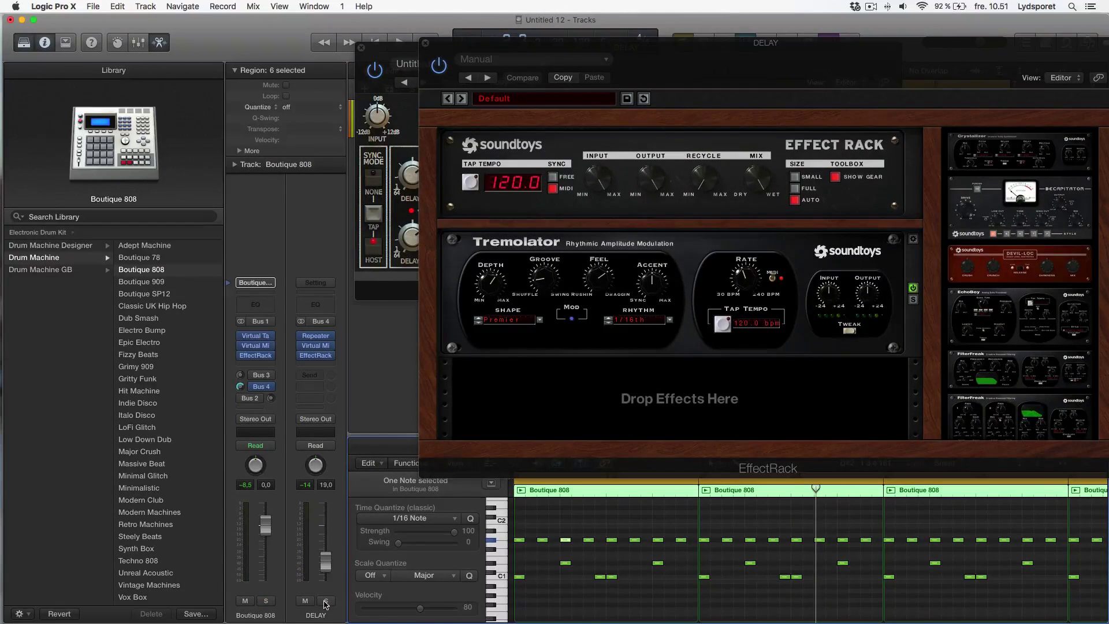
{"action": "mouse_move", "coordinate": [305, 360]}
{"action": "key", "text": "space"}
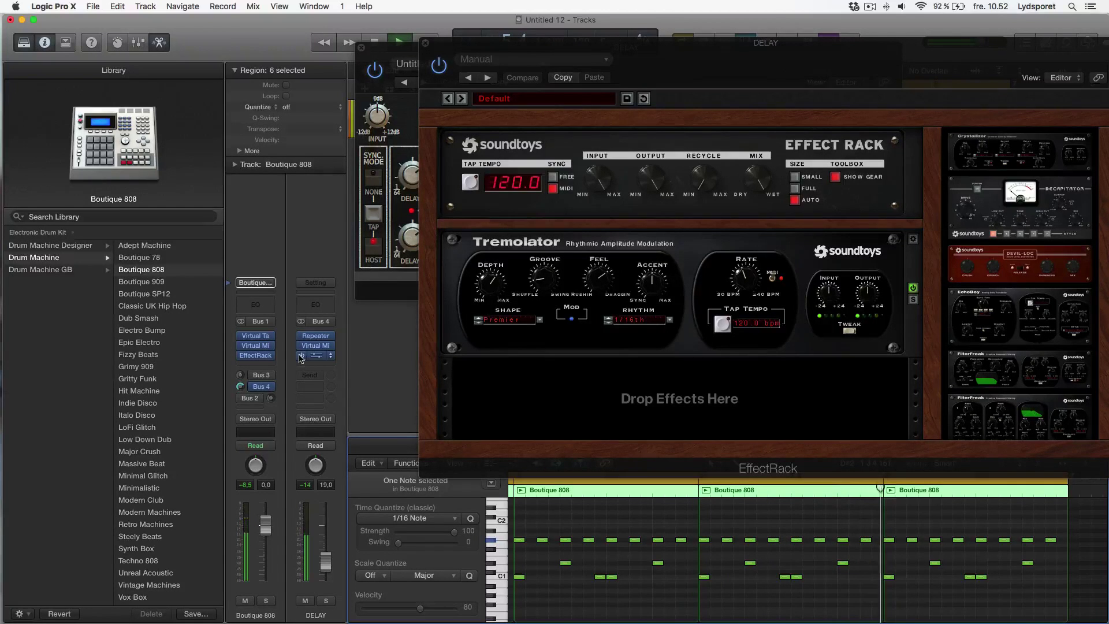
Step: Compare the drum loop dry, with only its insert plug-ins active, and with the Bus 3 and Bus 4 delay sends added
{"action": "left_click", "coordinate": [255, 374]}
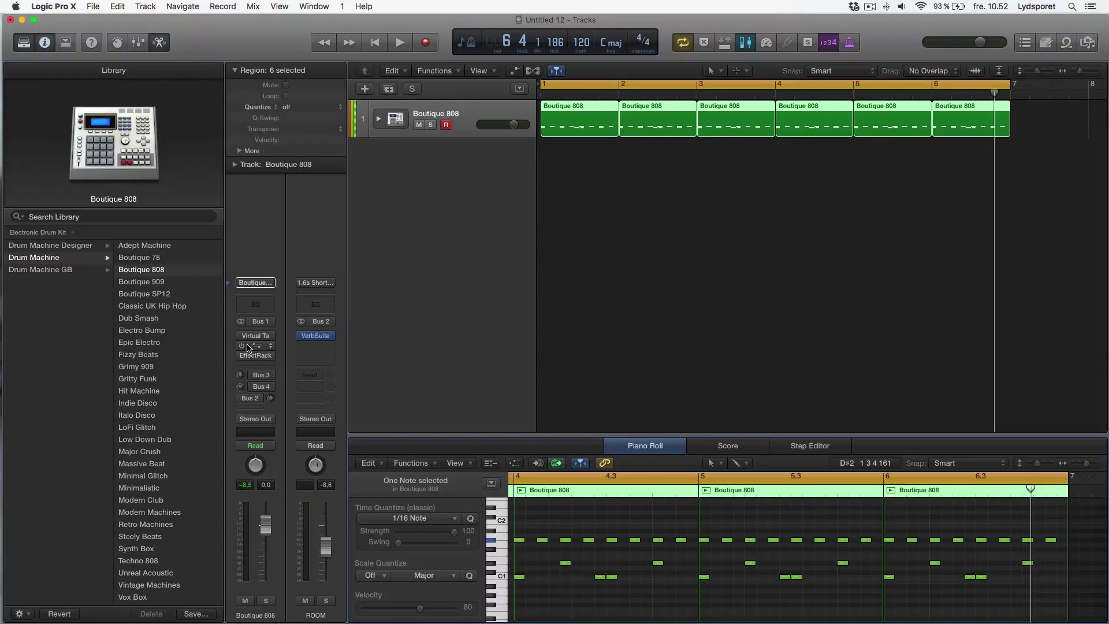
{"action": "key", "text": "space"}
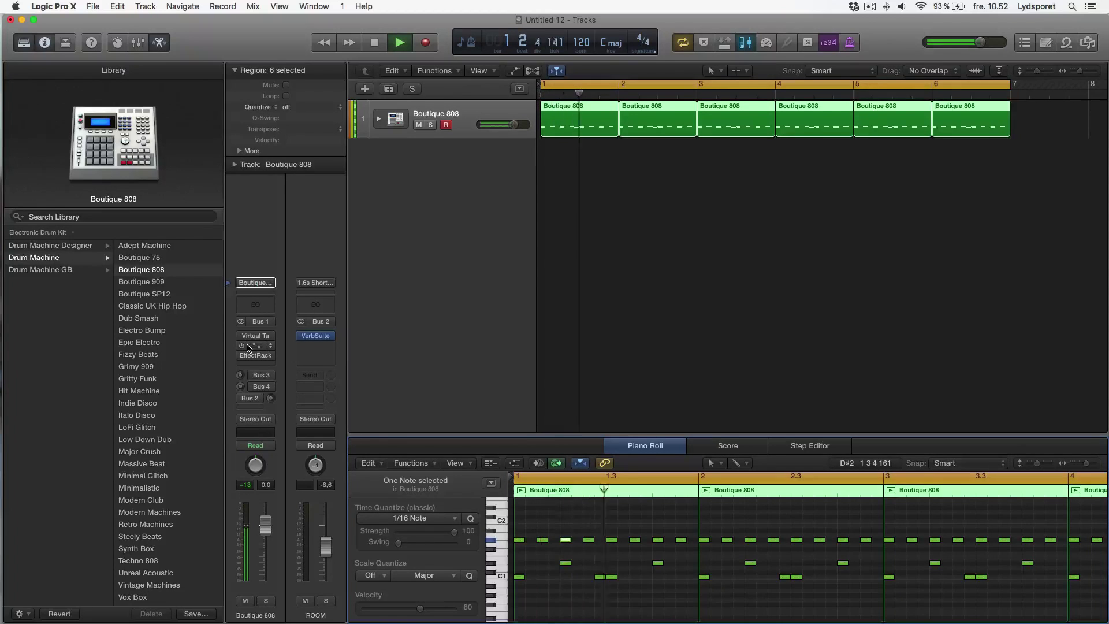
{"action": "key", "text": "space"}
{"action": "key", "text": "space"}
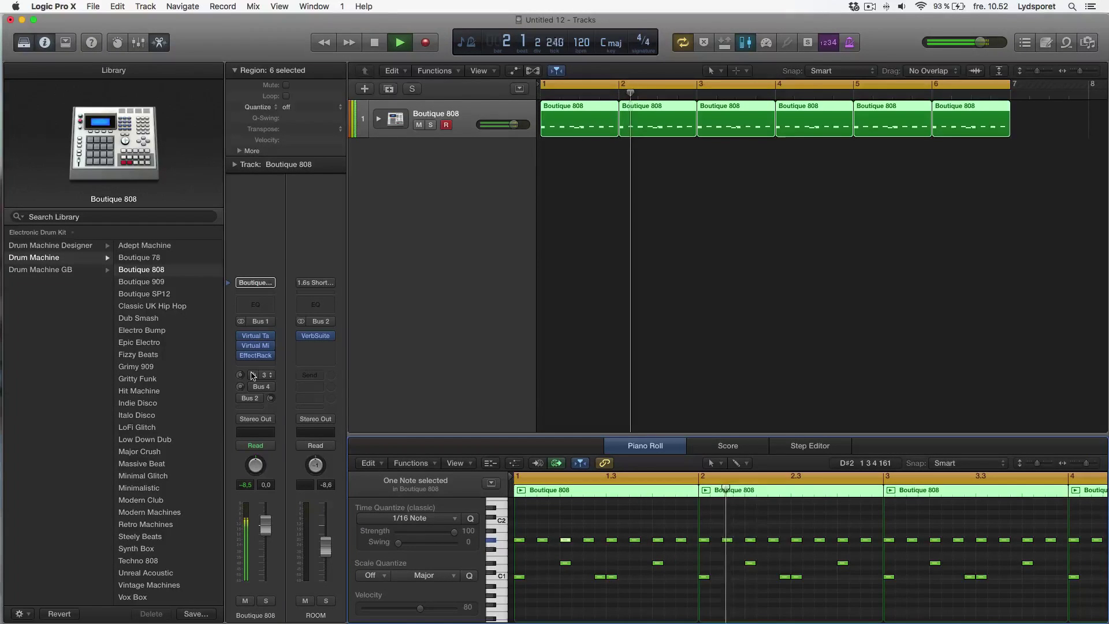
{"action": "key", "text": "space"}
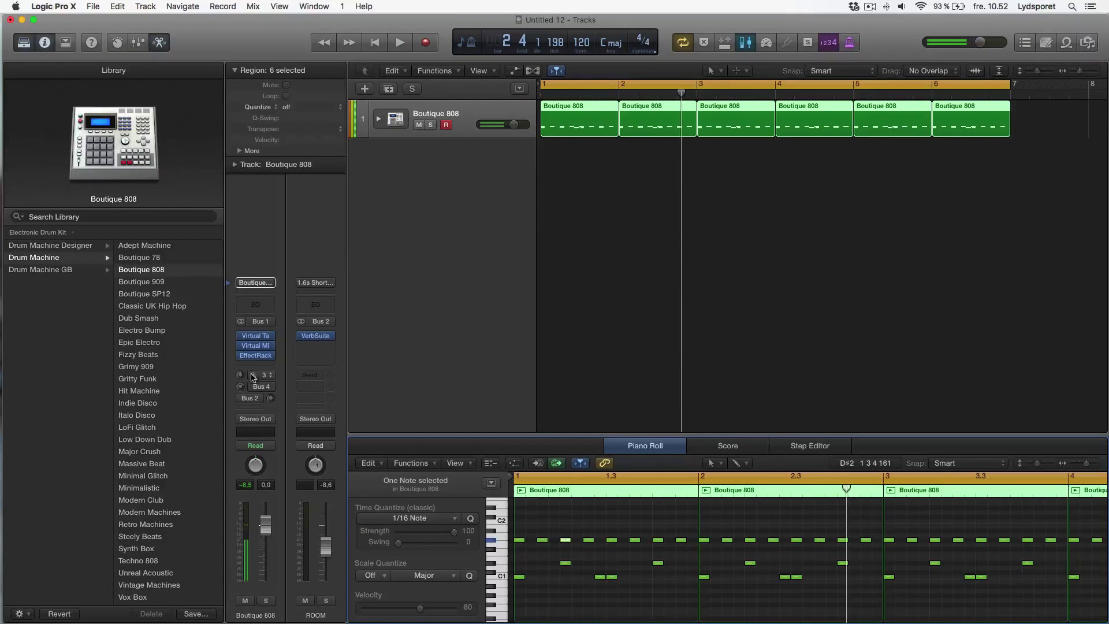
{"action": "key", "text": "space"}
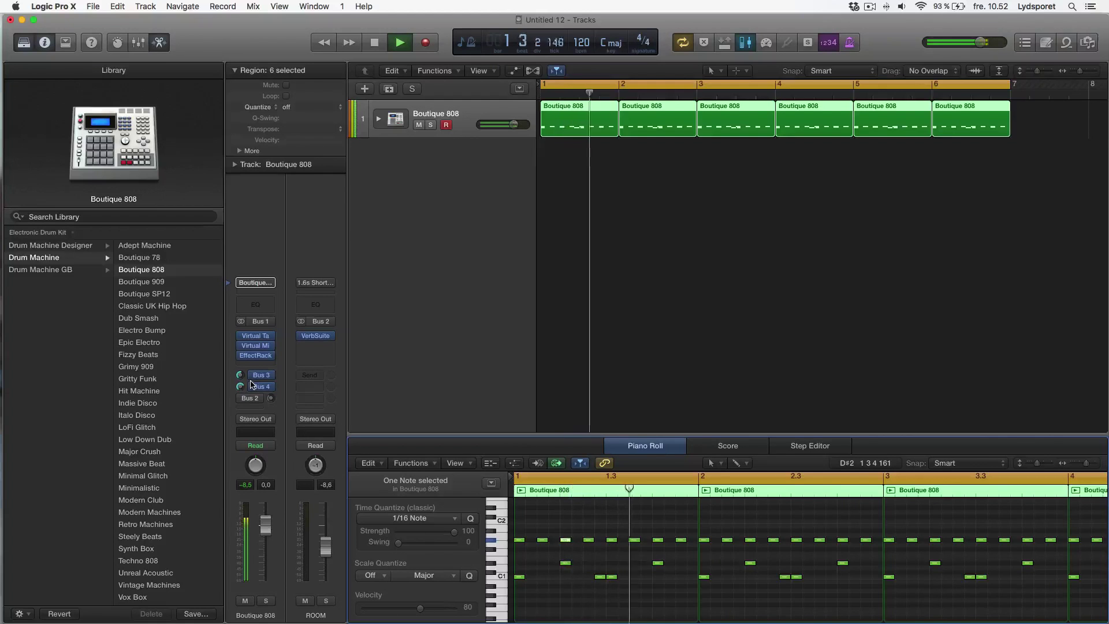
{"action": "key", "text": "space"}
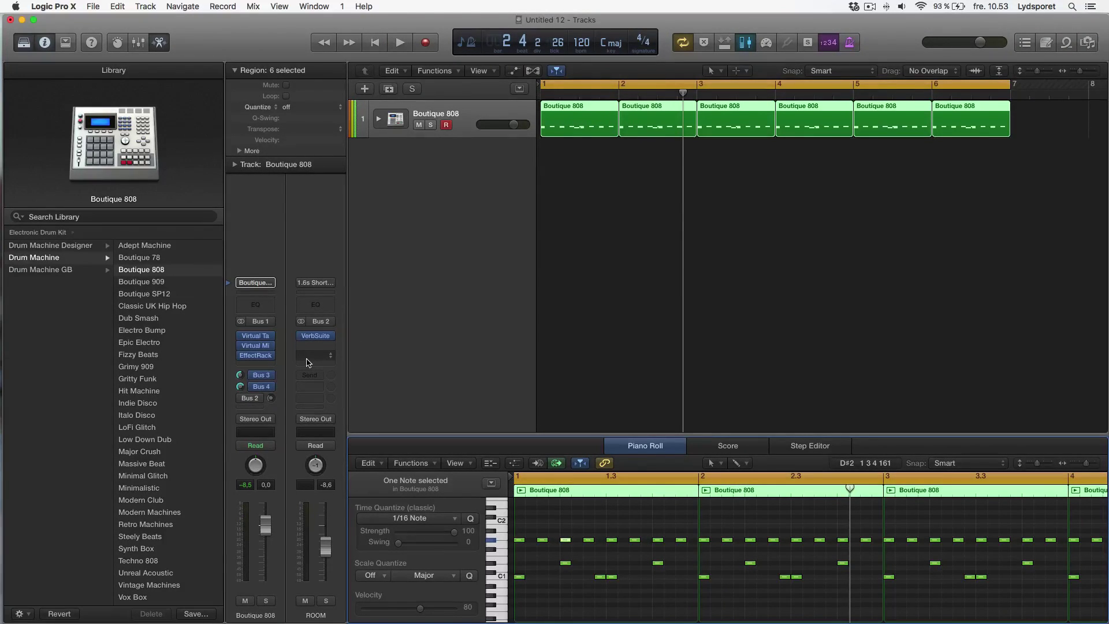
Step: Open VerbSuite Classics on the ROOM channel and load the FG-BM7 unit's Med Room from Rooms2
{"action": "left_click", "coordinate": [315, 335]}
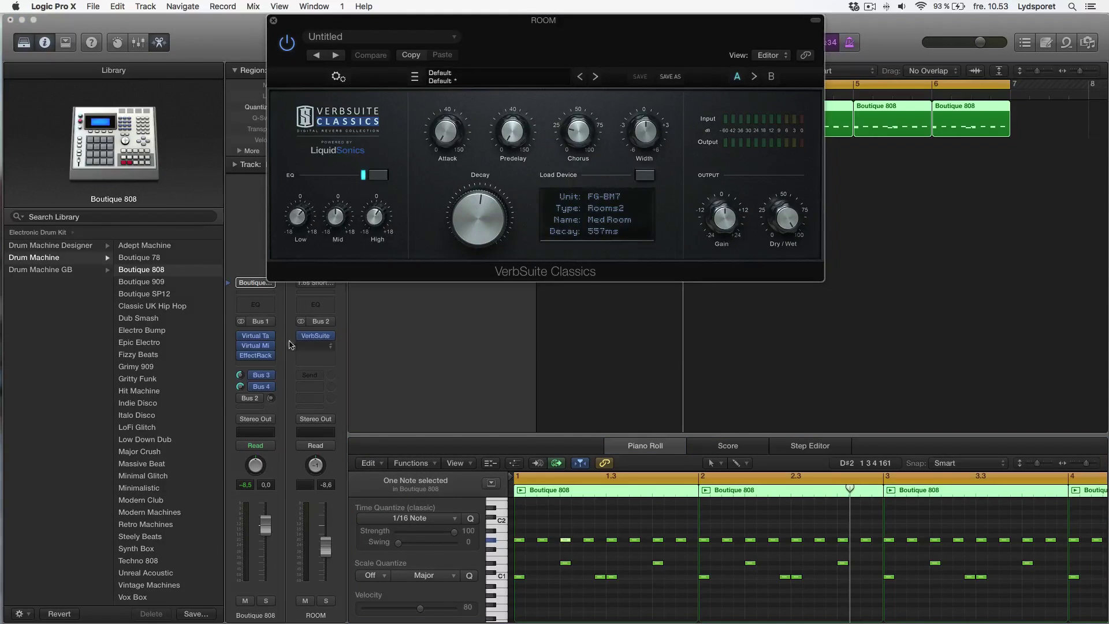
{"action": "left_click_drag", "start_coordinate": [507, 29], "coordinate": [601, 42]}
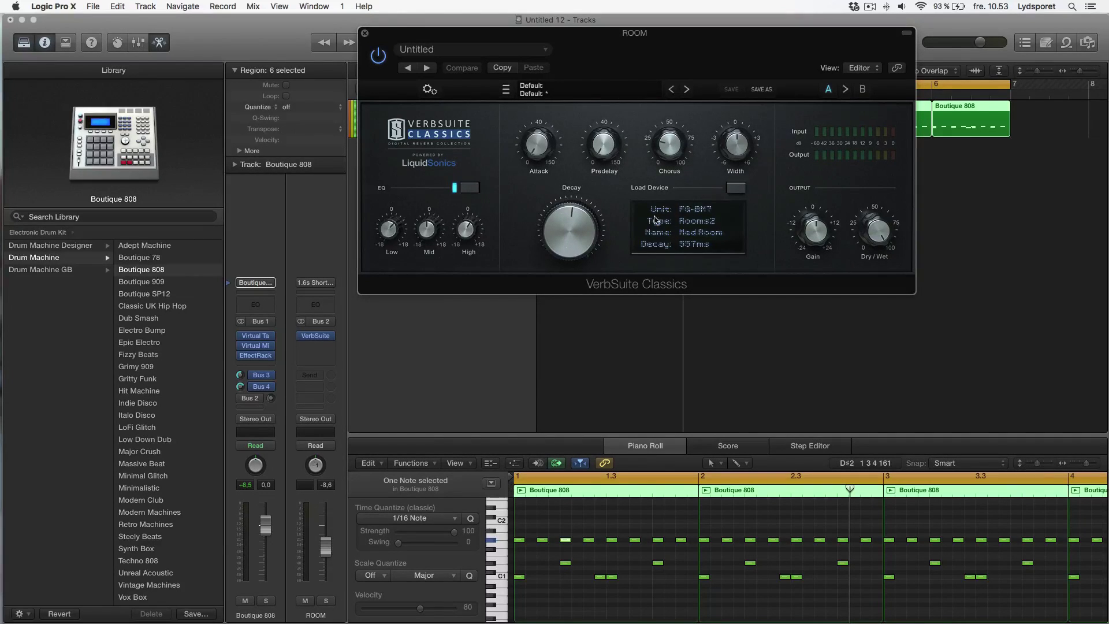
{"action": "left_click", "coordinate": [734, 190]}
{"action": "mouse_move", "coordinate": [786, 301]}
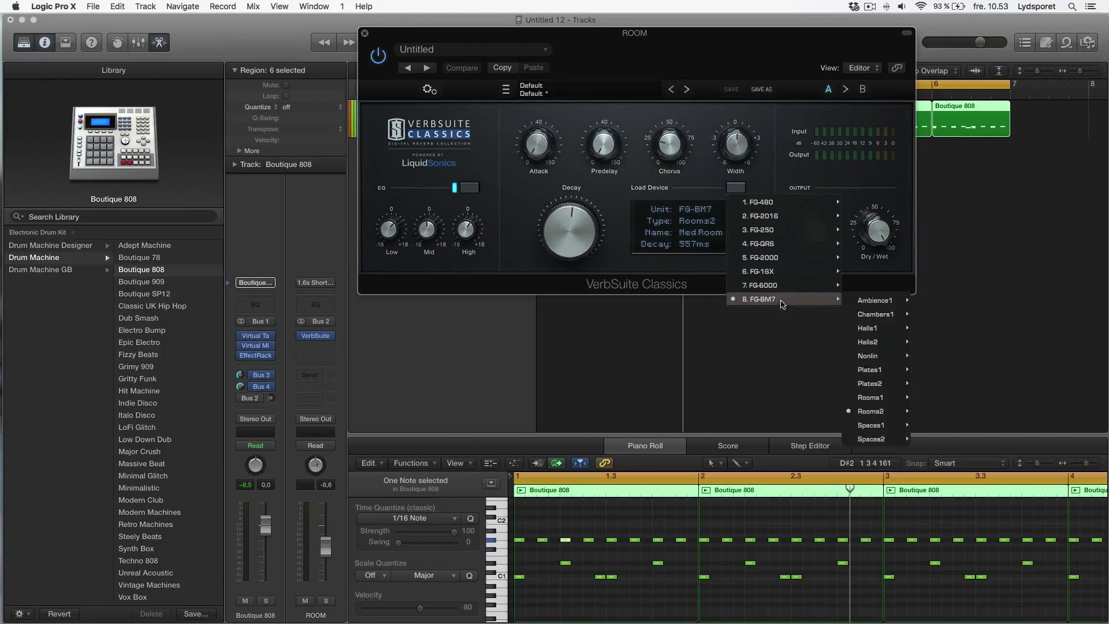
{"action": "mouse_move", "coordinate": [869, 375]}
{"action": "mouse_move", "coordinate": [872, 411]}
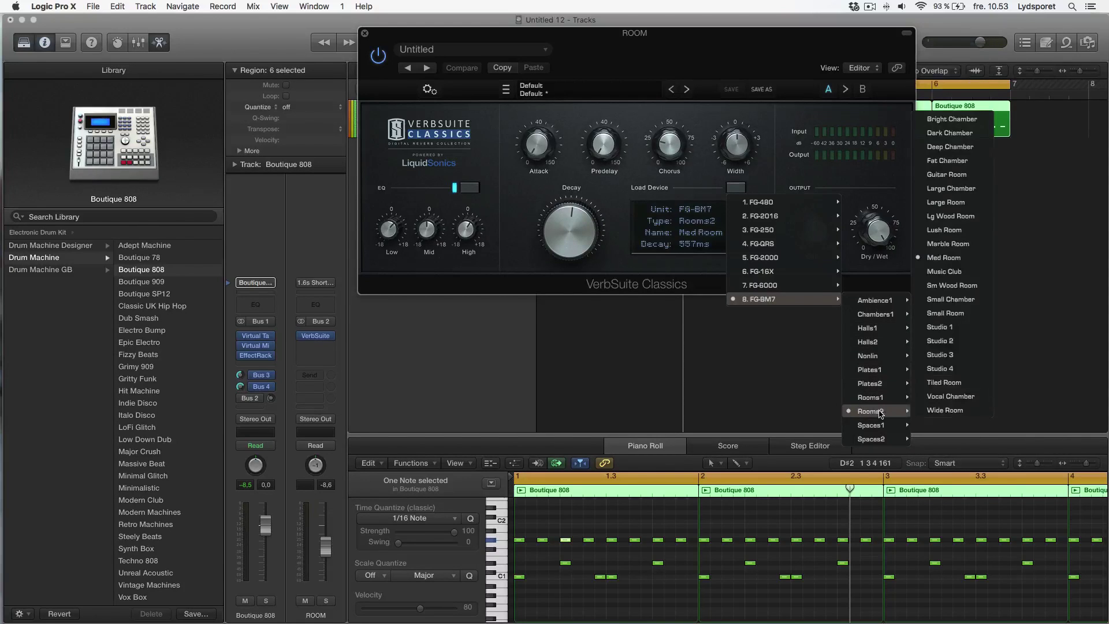
{"action": "left_click", "coordinate": [972, 261]}
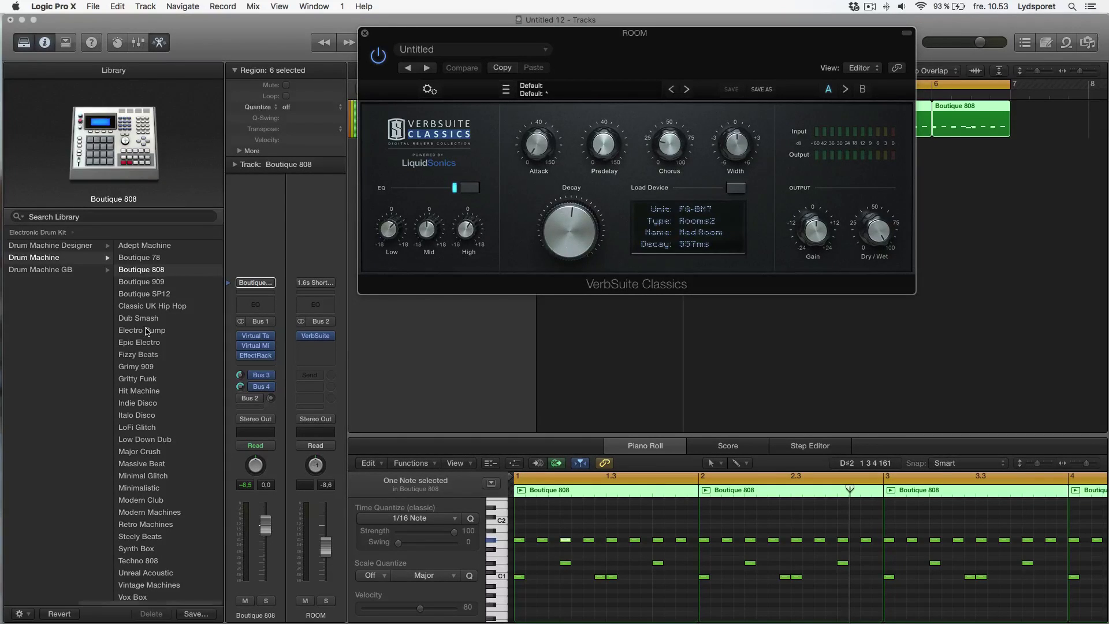
Step: Audition the Bus 2 room reverb in solo, close VerbSuite Classics and switch the solo to the Boutique 808 channel
{"action": "left_click", "coordinate": [243, 402]}
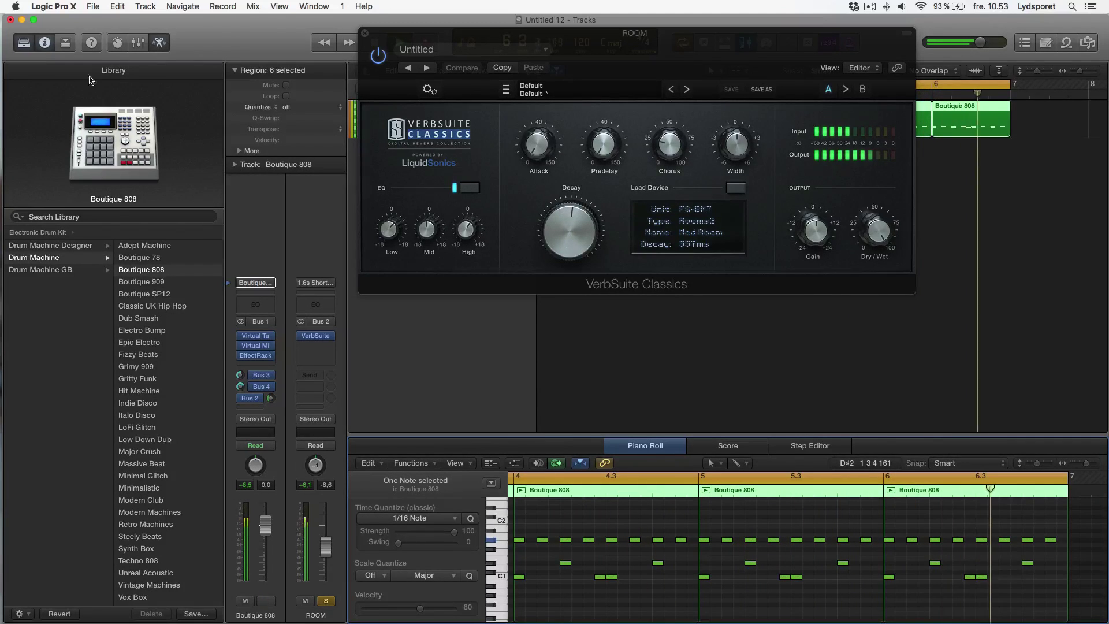
{"action": "left_click", "coordinate": [365, 32]}
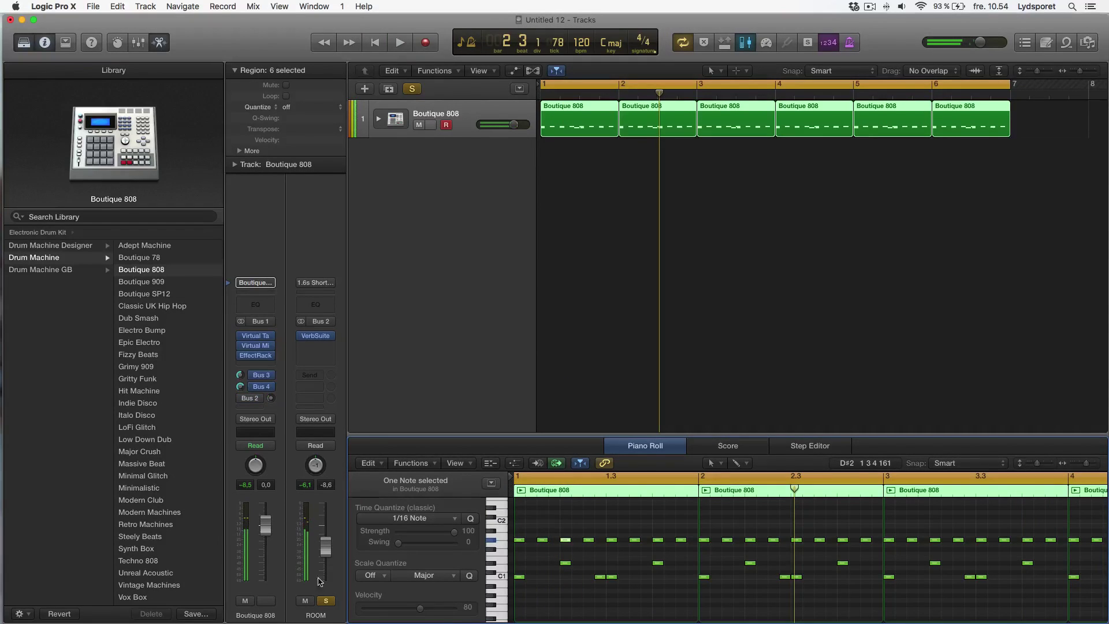
{"action": "left_click", "coordinate": [268, 600]}
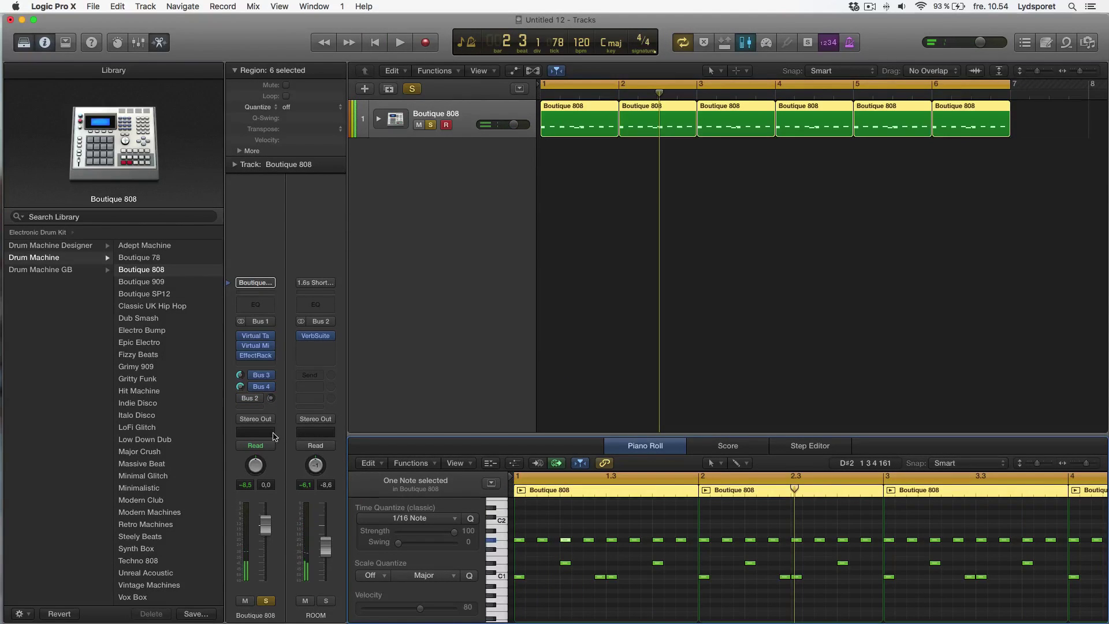
Step: Activate the Bus 2 reverb send while the loop plays and raise VerbSuite's decay to 617 ms
{"action": "key", "text": "space"}
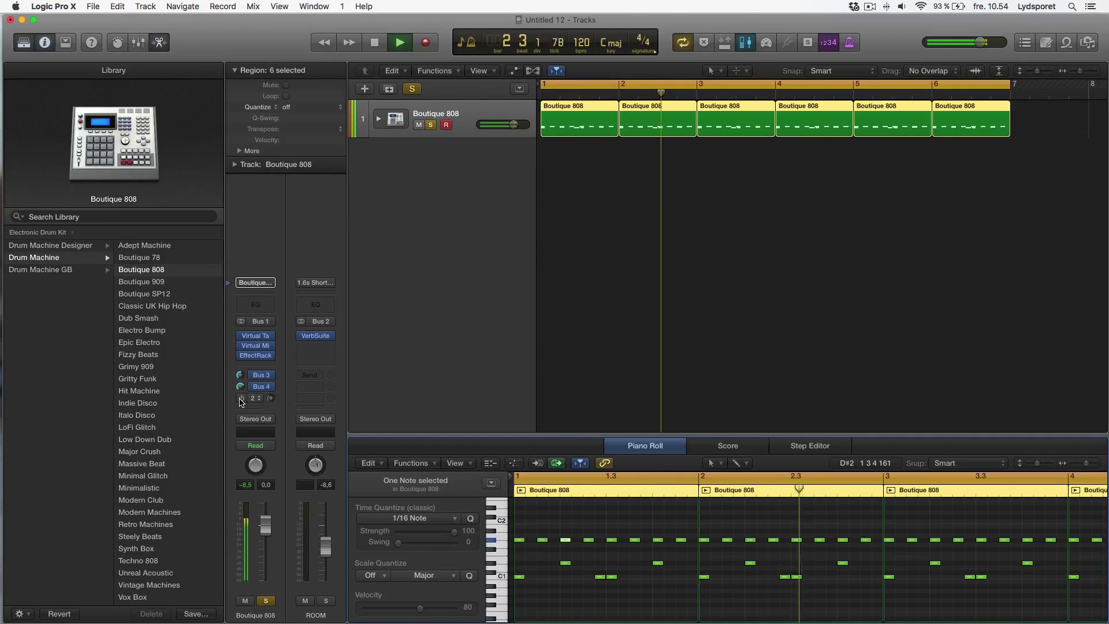
{"action": "left_click", "coordinate": [242, 399]}
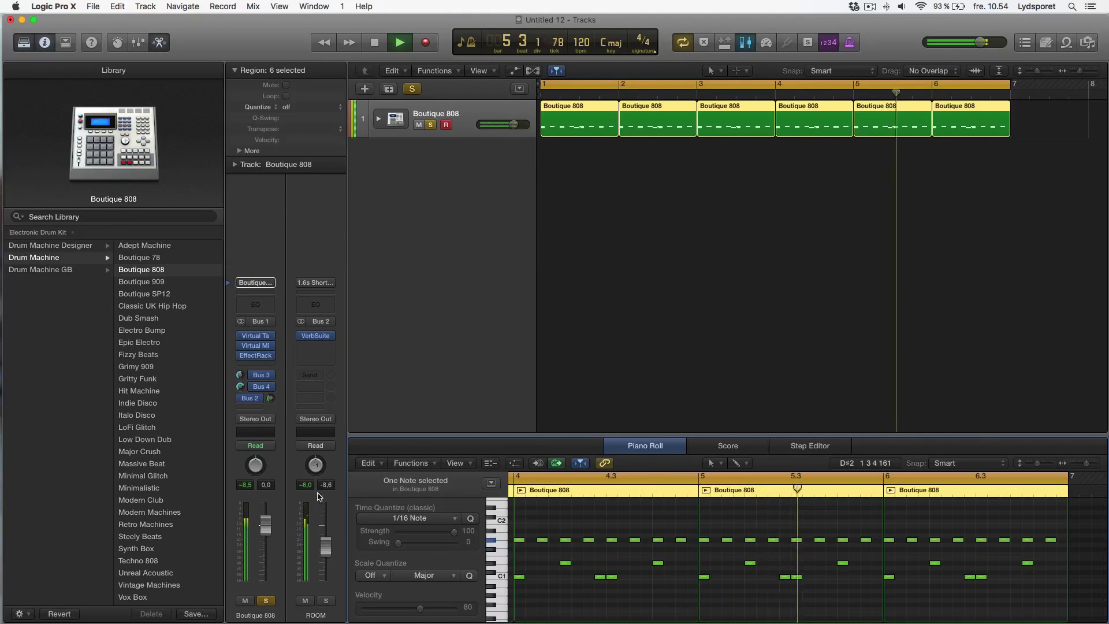
{"action": "left_click", "coordinate": [317, 335]}
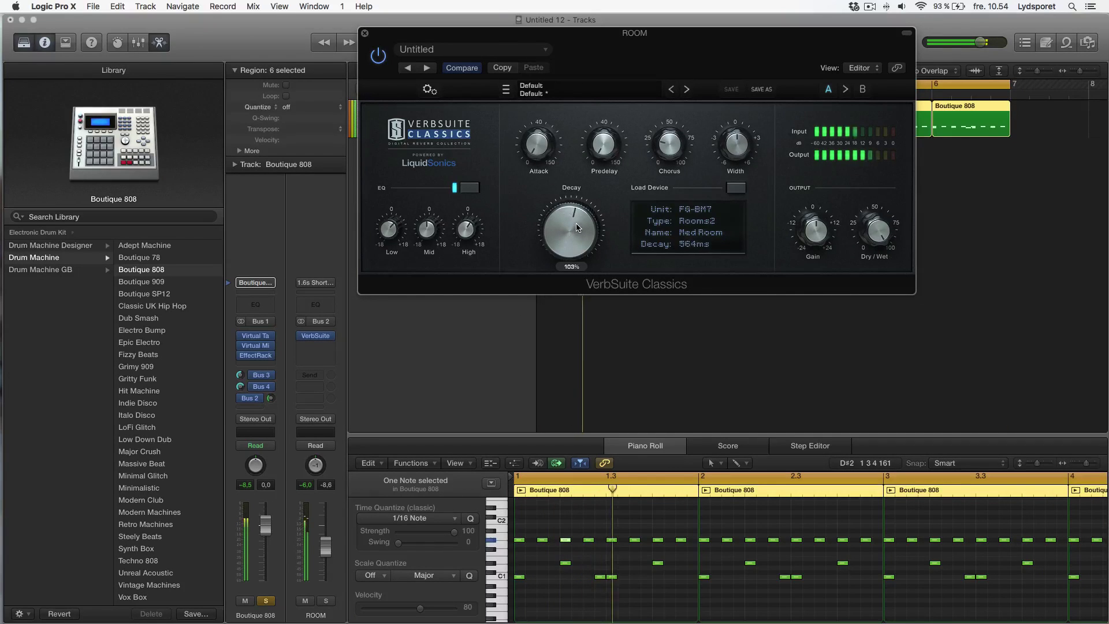
{"action": "left_click_drag", "start_coordinate": [568, 230], "coordinate": [566, 211]}
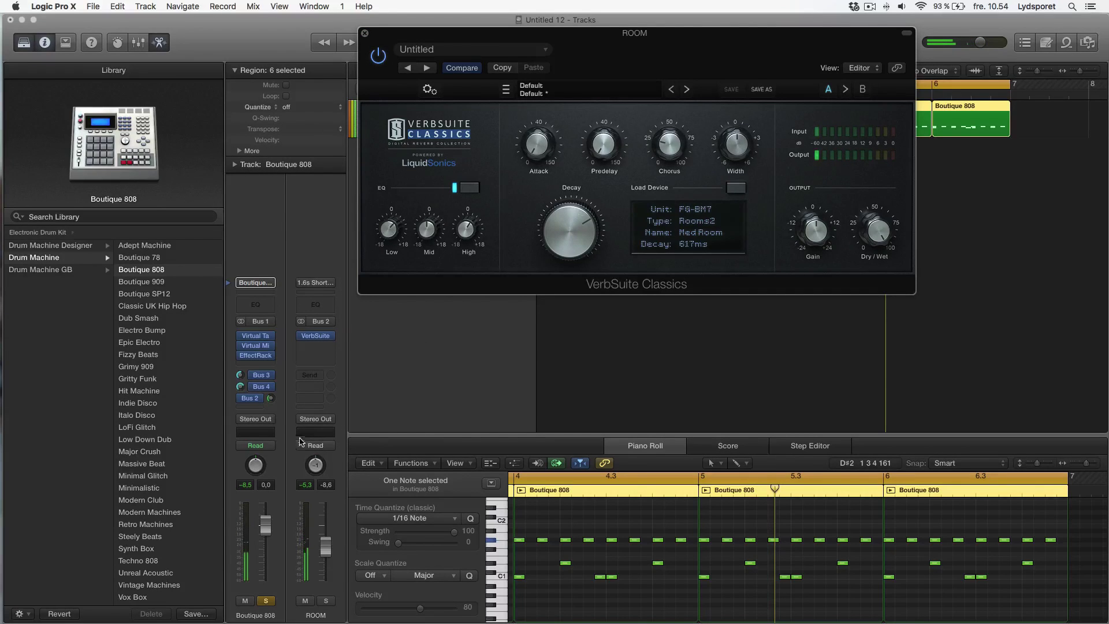
{"action": "left_click", "coordinate": [365, 34]}
{"action": "key", "text": "space"}
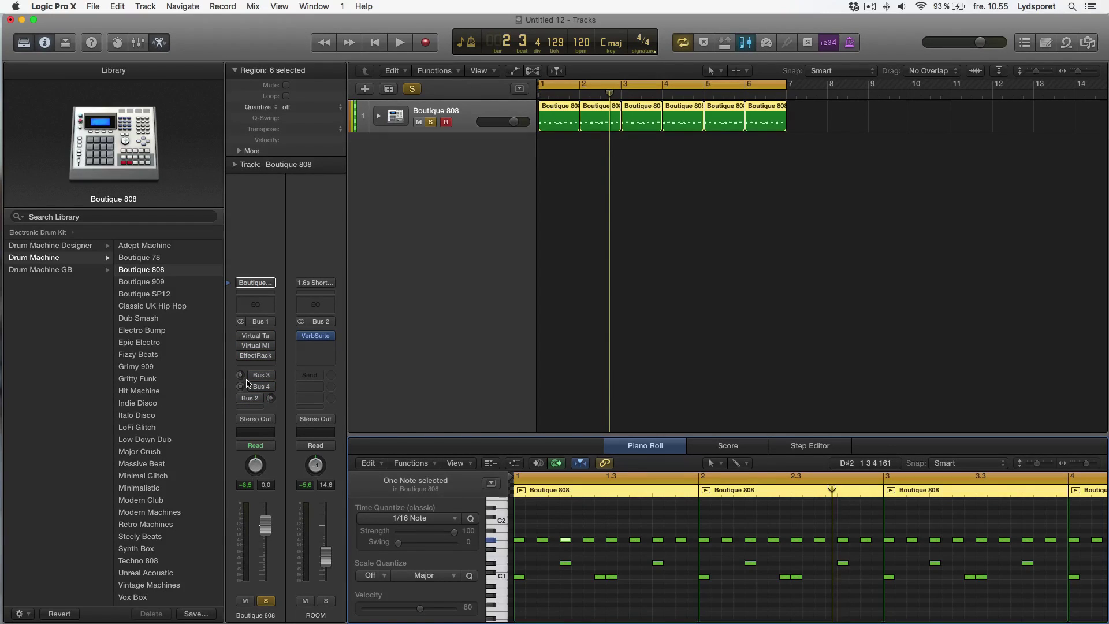
Step: Compare the drum loop completely dry and with all insert plug-ins plus the Bus 2, 3 and 4 sends active
{"action": "key", "text": "space"}
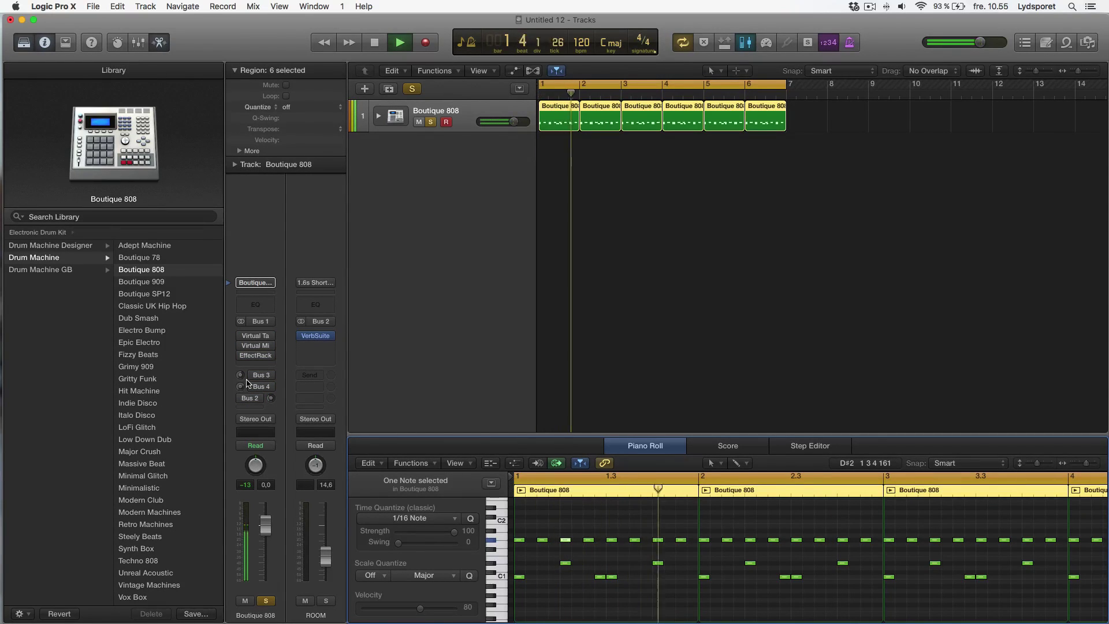
{"action": "mouse_move", "coordinate": [241, 336]}
{"action": "key", "text": "space"}
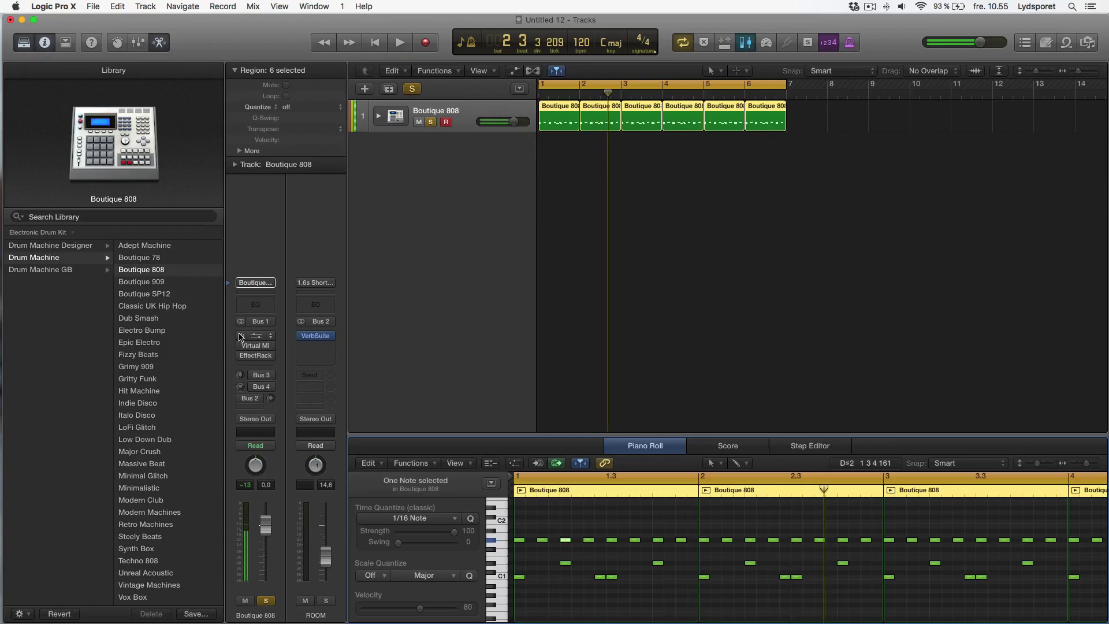
{"action": "key", "text": "space"}
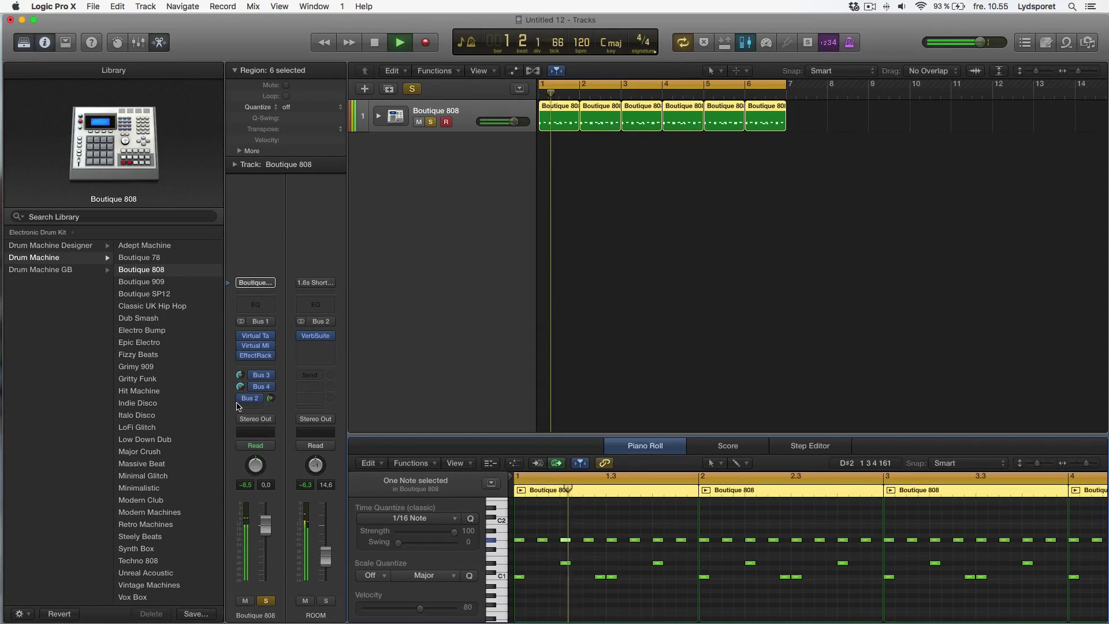